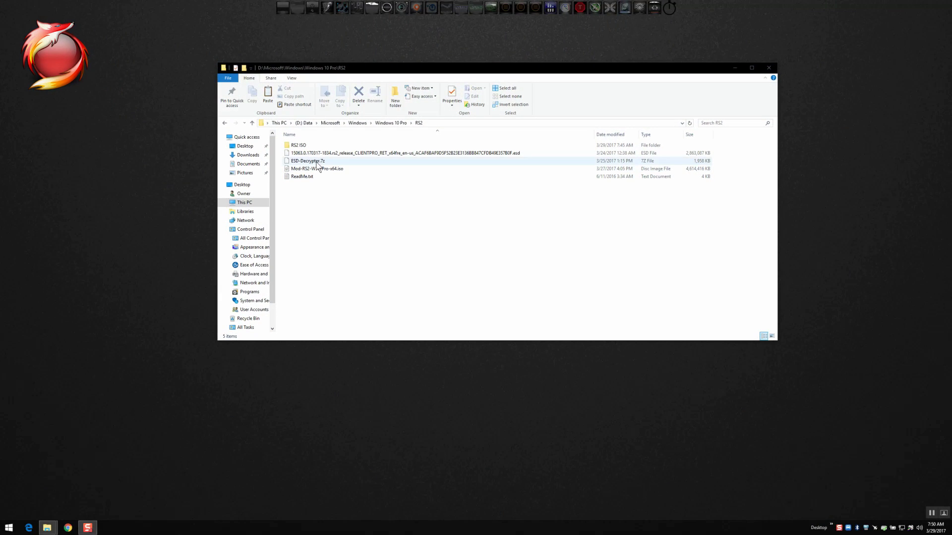
# Step: Select ESD-Decrypter.7z in the RS2 folder and bring up its context menu
pyautogui.click(317, 164)
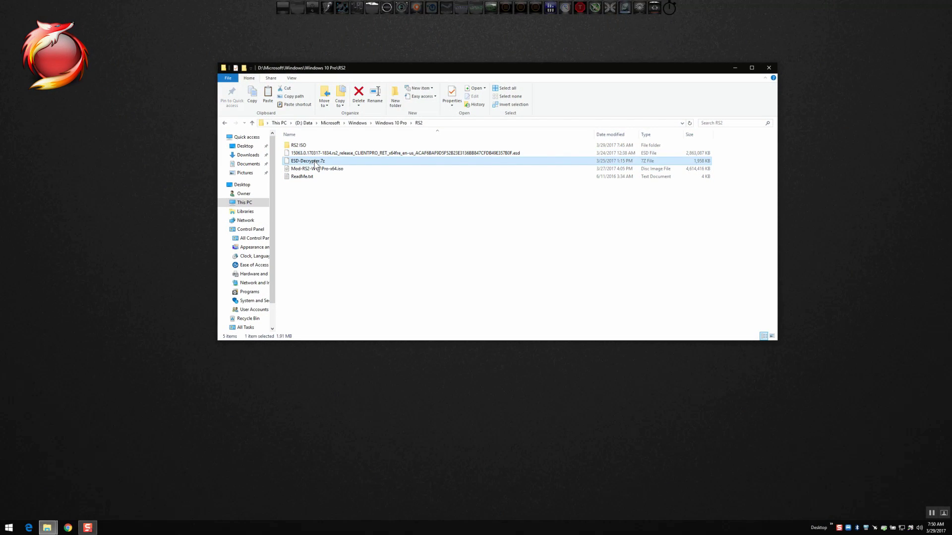
pyautogui.rightClick(316, 164)
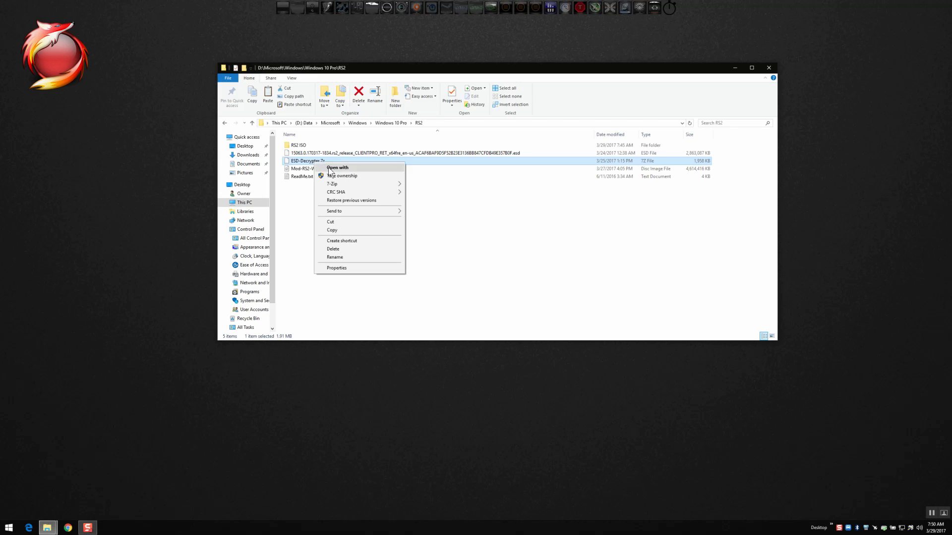
# Step: Extract ESD-Decrypter.7z into RS2 with 7-Zip, replacing all existing files
pyautogui.moveTo(338, 185)
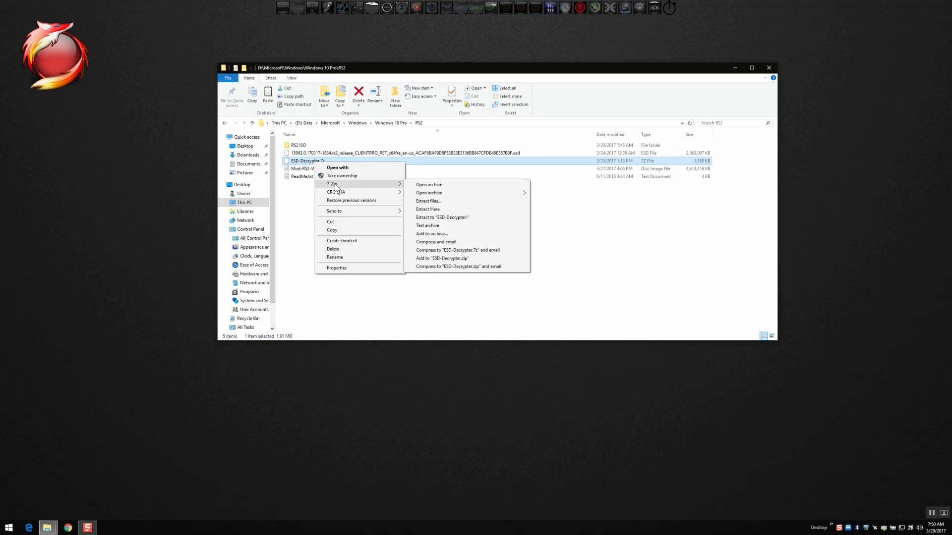
pyautogui.click(452, 210)
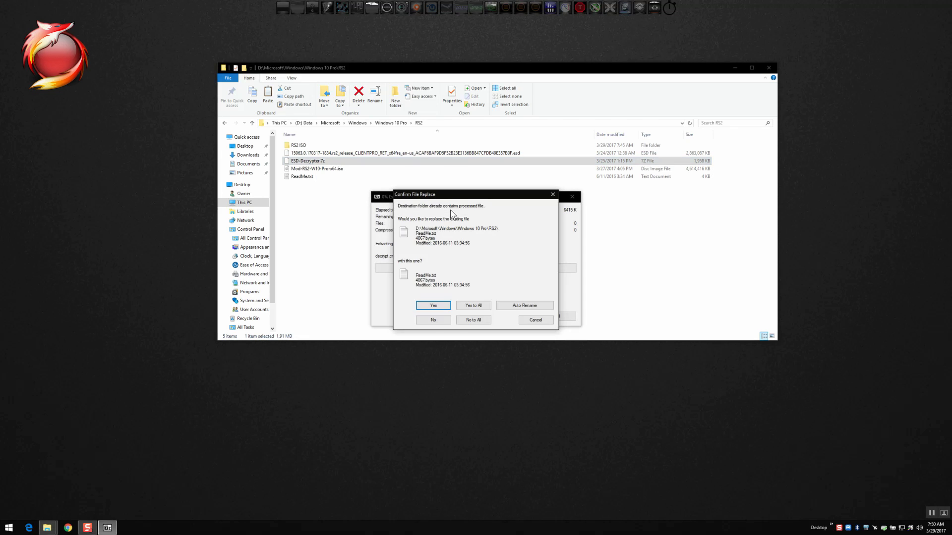
pyautogui.click(473, 306)
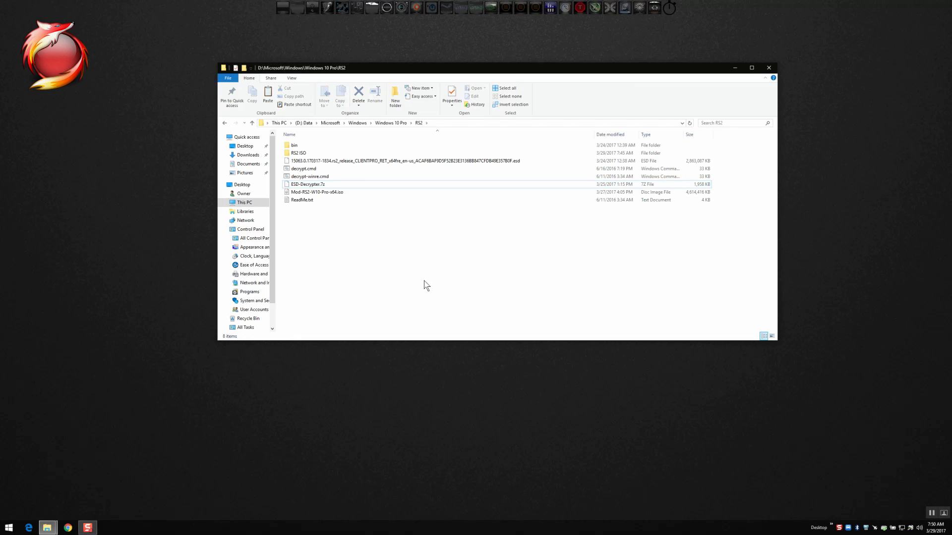
pyautogui.rightClick(355, 231)
# Step: From an administrator prompt in RS2, run decrypt and choose option 1 to build an ISO
pyautogui.click(418, 307)
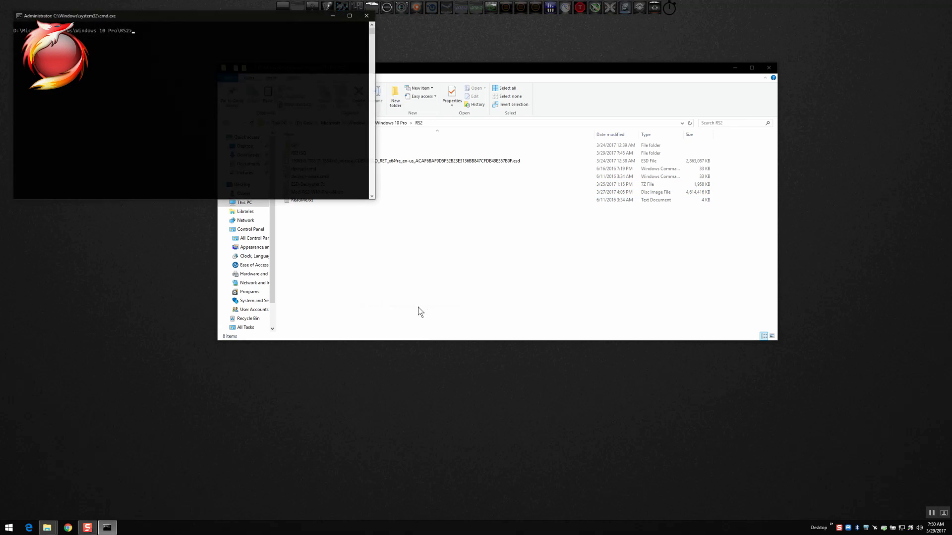
pyautogui.moveTo(232, 20); pyautogui.dragTo(500, 241)
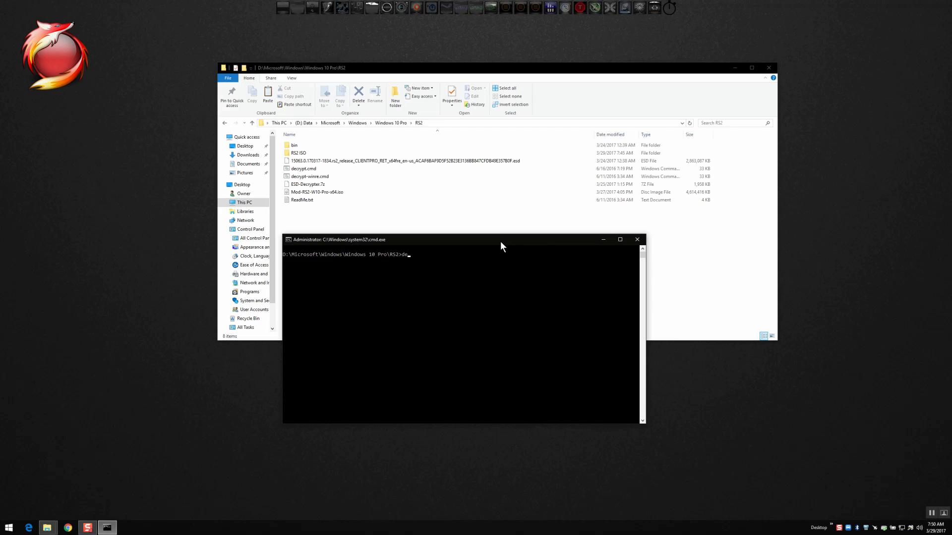
pyautogui.write('decrypt')
pyautogui.press('Return')
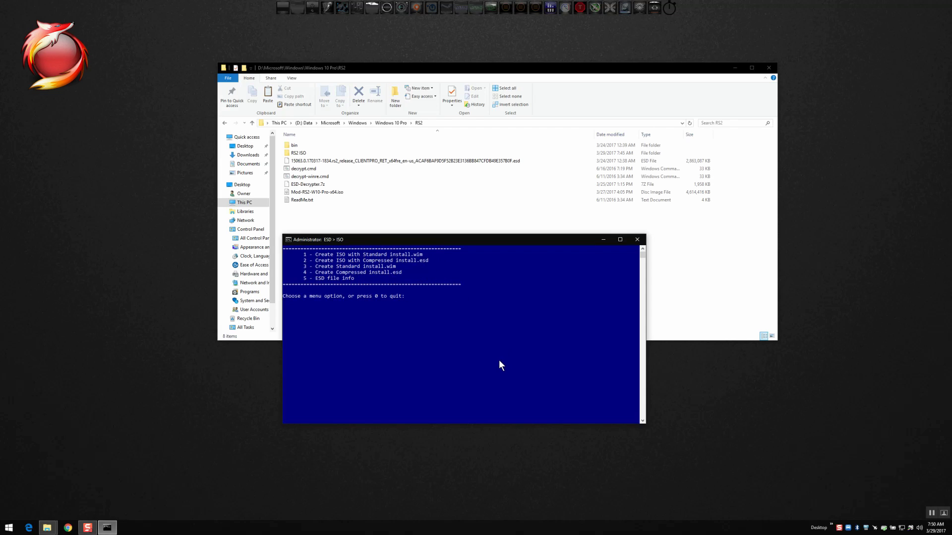
pyautogui.press('1')
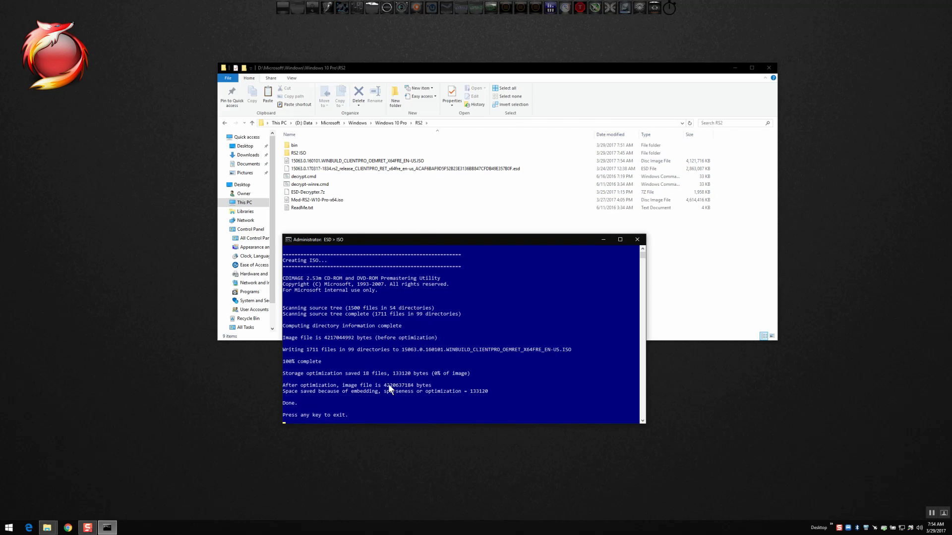
# Step: Exit the decrypter console once the 15063 ISO build reports Done
pyautogui.press('Return')
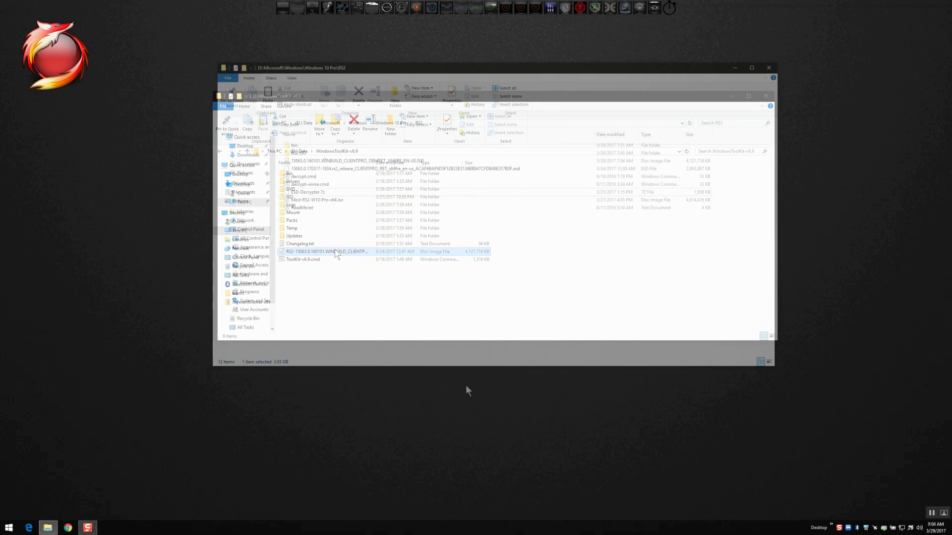
# Step: Extract the RS2-15063.0.160101 ISO with 7-Zip into a same-named folder
pyautogui.rightClick(336, 254)
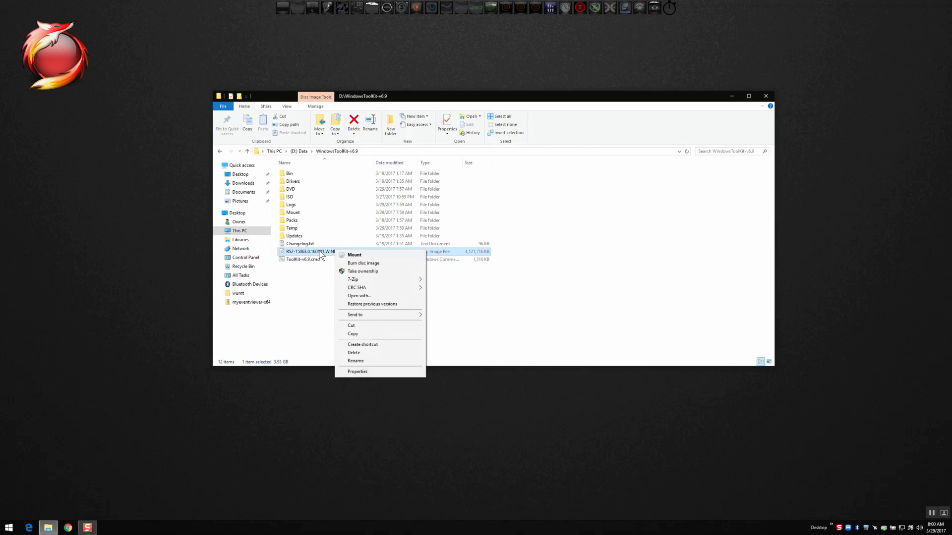
pyautogui.moveTo(354, 282)
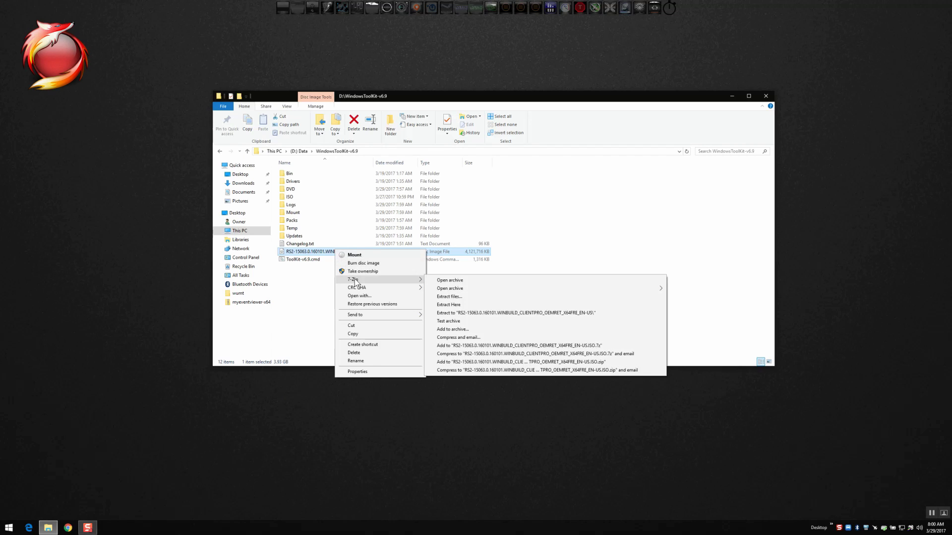
pyautogui.click(472, 313)
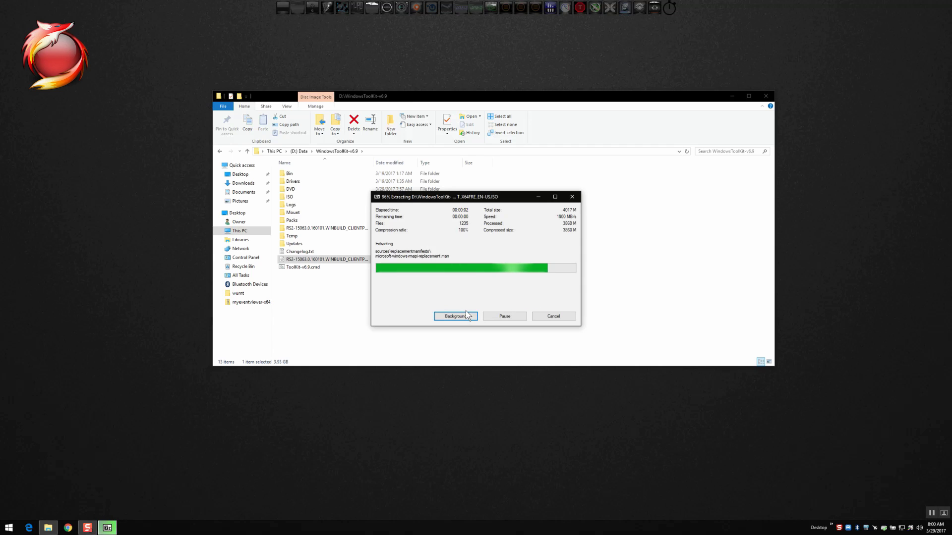
# Step: Move all eight extracted setup files into the toolkit's DVD folder
pyautogui.doubleClick(335, 229)
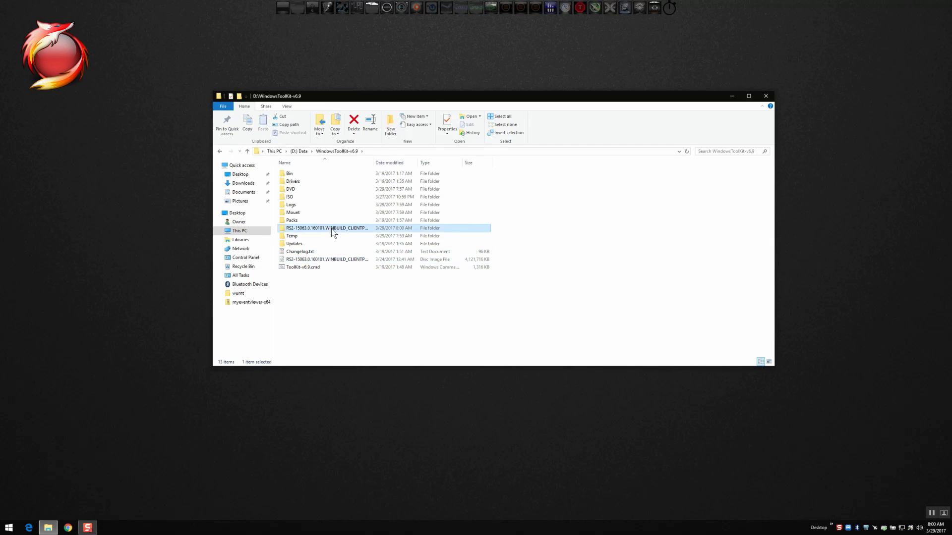
pyautogui.click(324, 228)
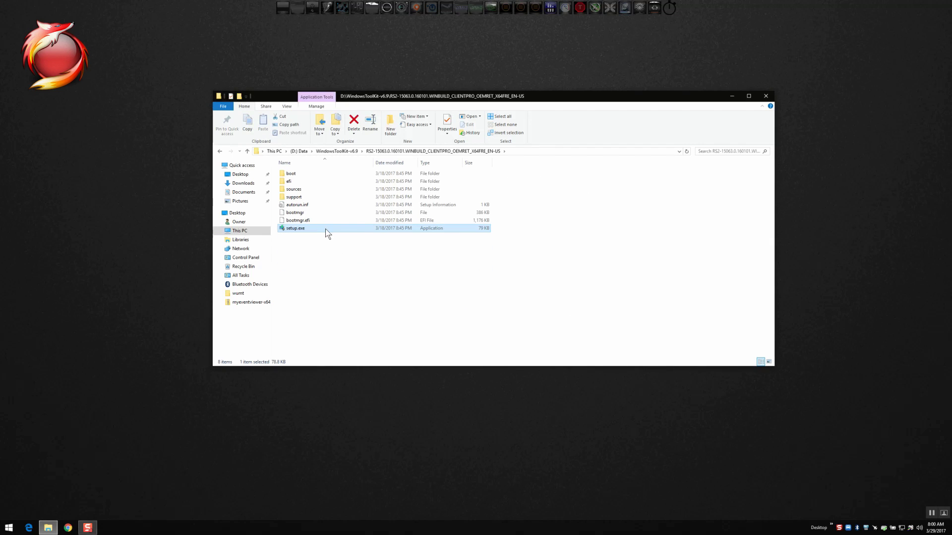
pyautogui.hotkey('ctrl', 'a')
pyautogui.rightClick(335, 219)
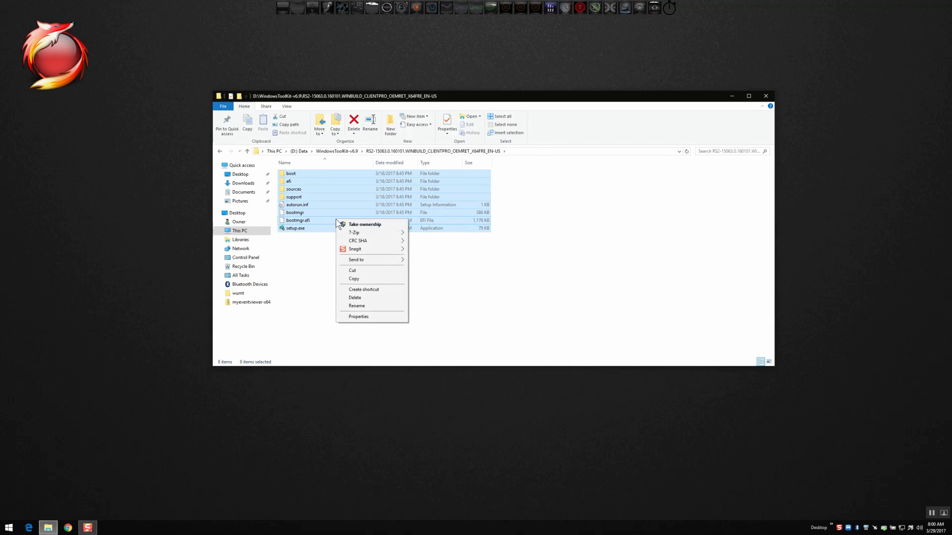
pyautogui.click(355, 271)
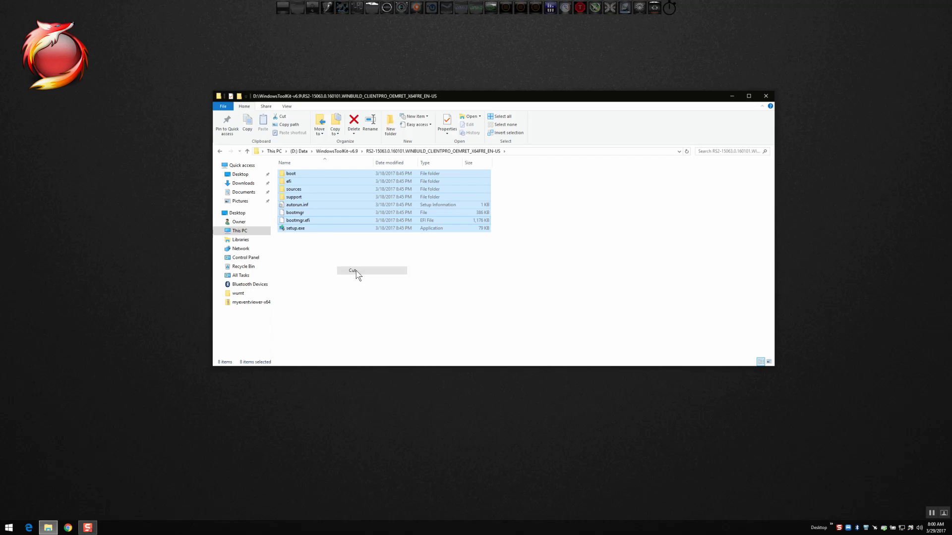
pyautogui.click(356, 151)
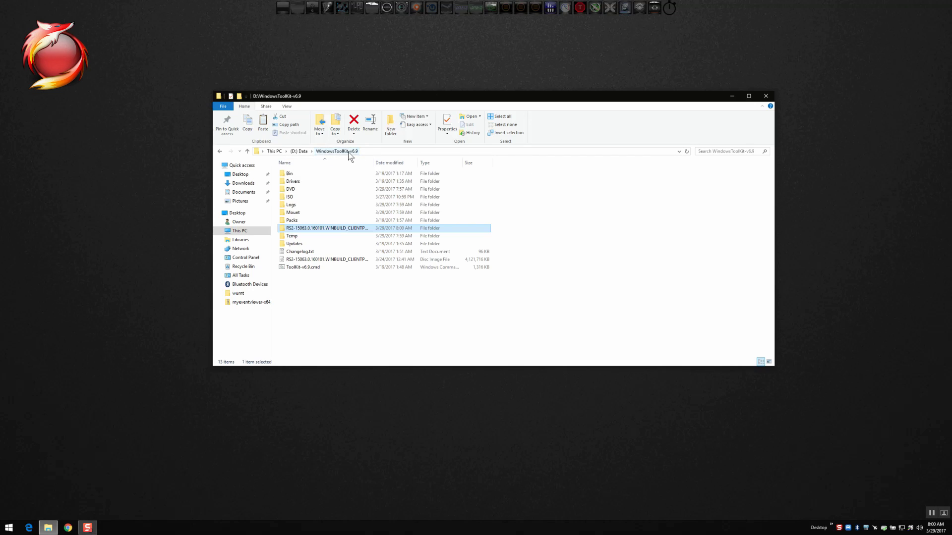
pyautogui.doubleClick(308, 190)
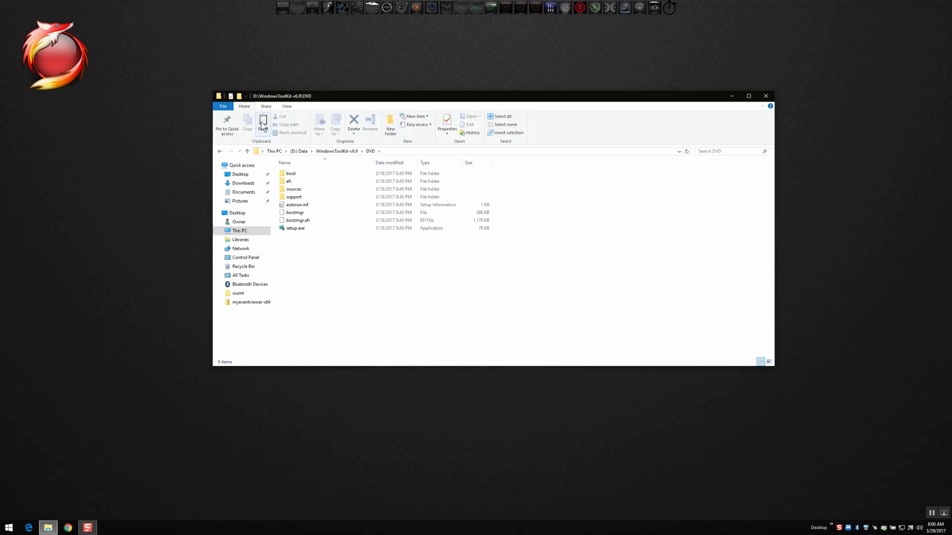
# Step: Delete the emptied RS2 extracted folder from WindowsToolKit-v6.9
pyautogui.click(323, 151)
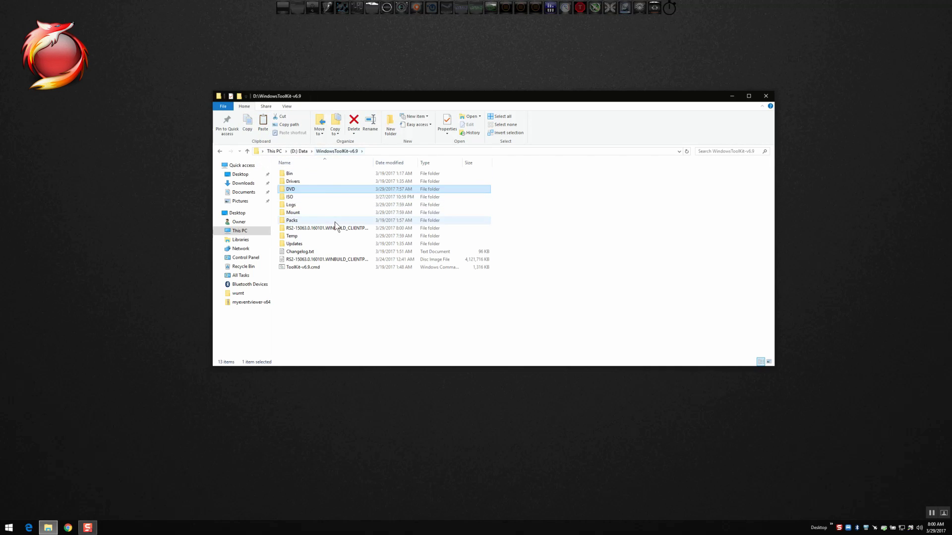
pyautogui.rightClick(331, 229)
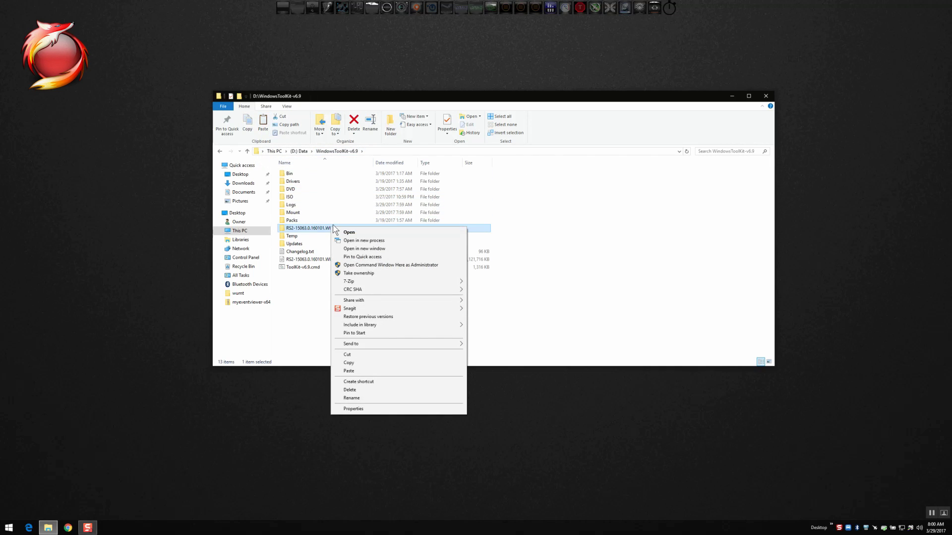
pyautogui.click(355, 128)
pyautogui.click(354, 128)
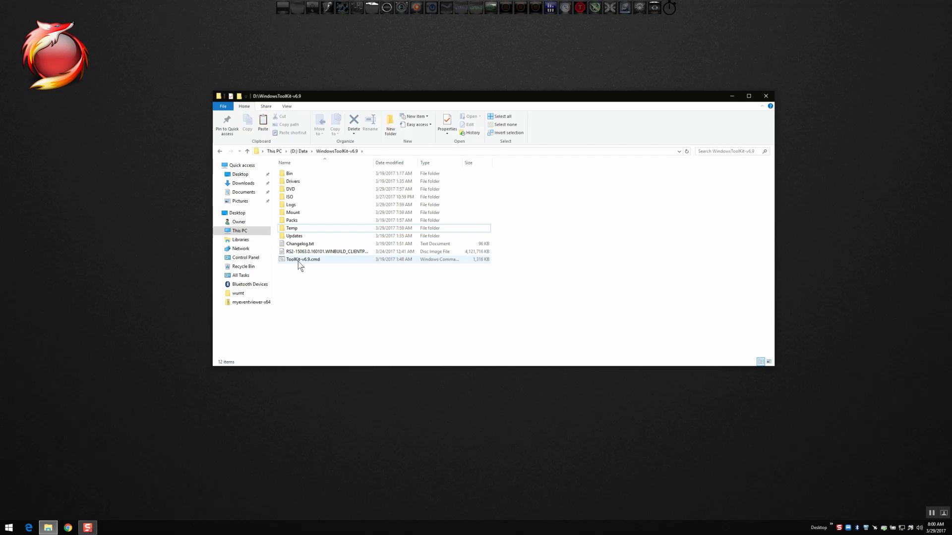
pyautogui.click(300, 260)
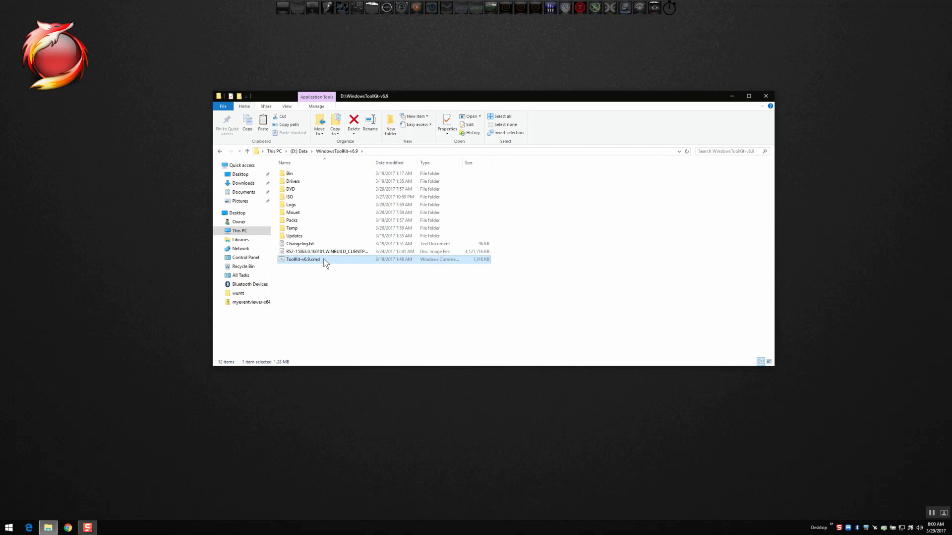
# Step: Run ToolKit-v6.9.cmd as administrator, accept the EULA with A, and enter menu 1 (Source)
pyautogui.rightClick(323, 259)
pyautogui.click(355, 287)
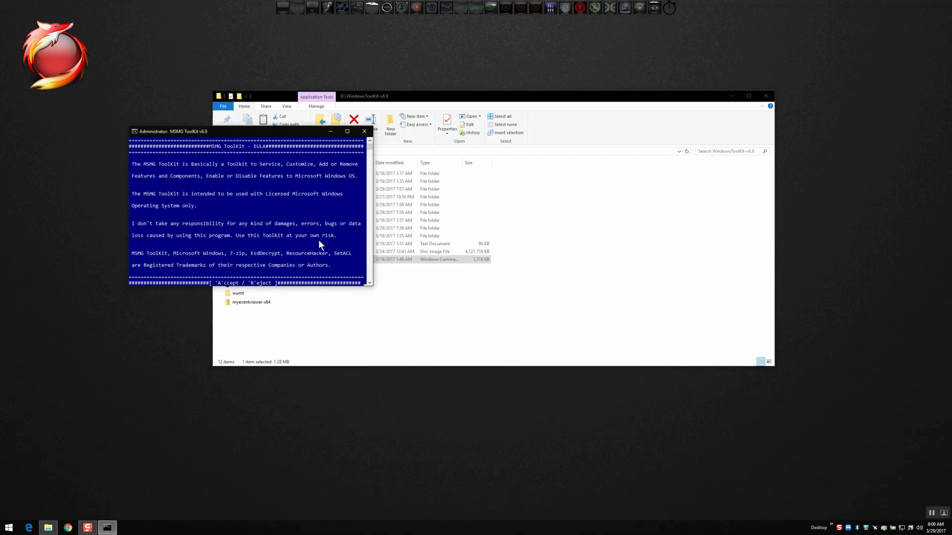
pyautogui.moveTo(284, 137); pyautogui.dragTo(528, 219)
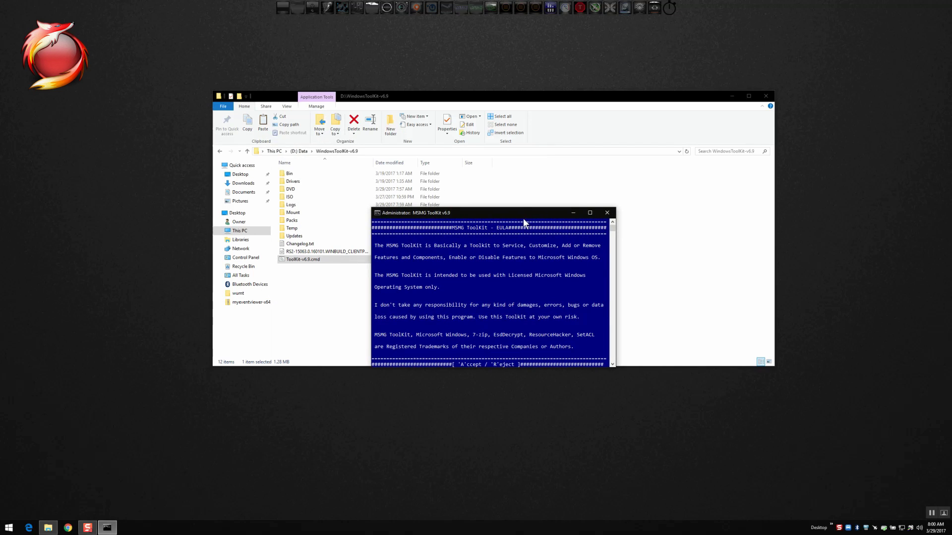
pyautogui.press('a')
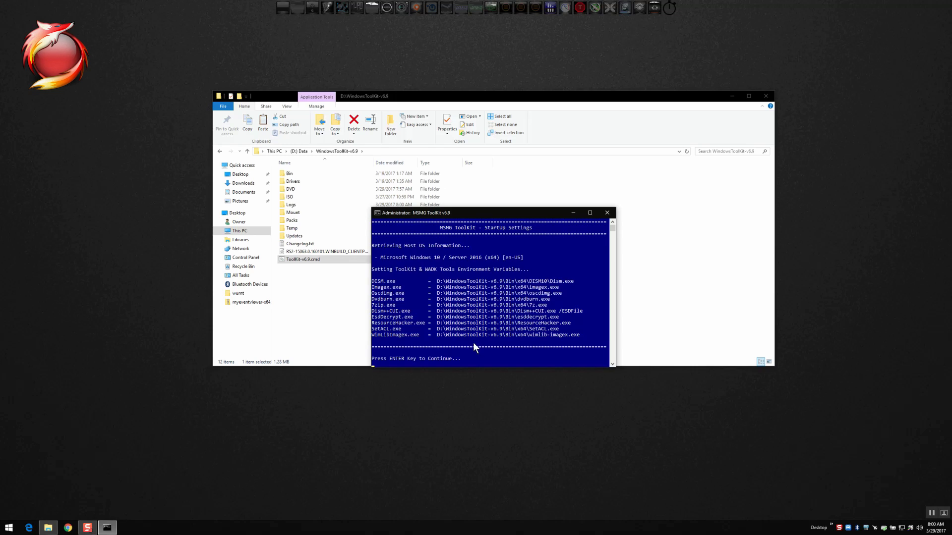
pyautogui.press('Return')
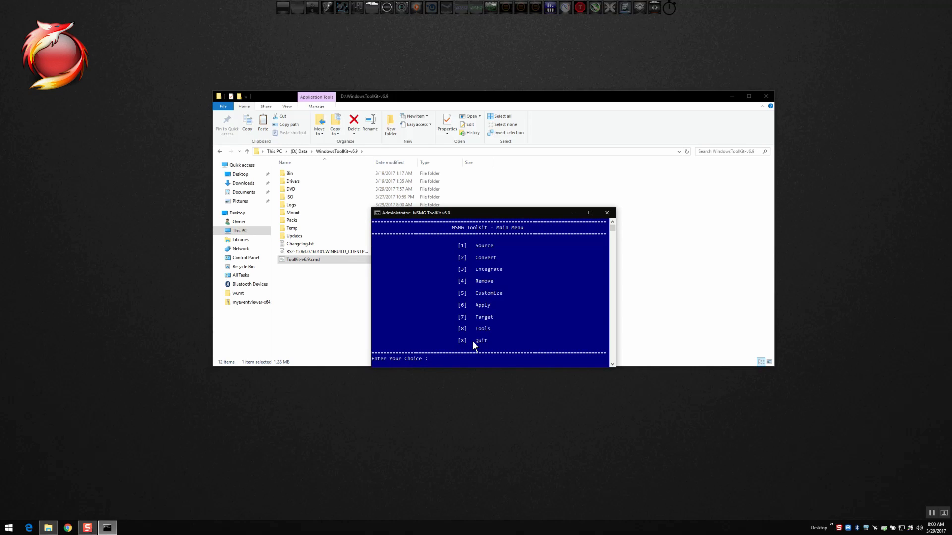
pyautogui.write('1')
pyautogui.press('Return')
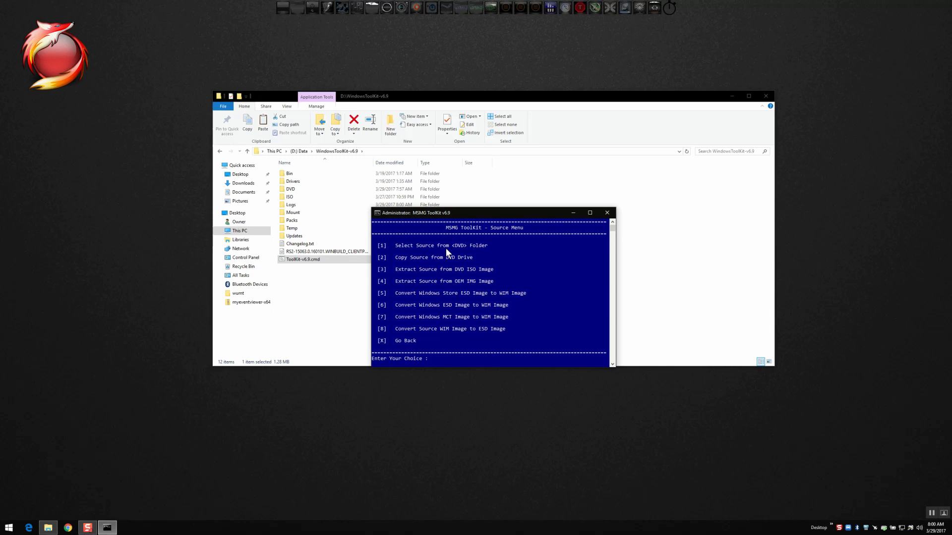
# Step: Select the DVD folder as source, mount WIM index 1, then return to the Main Menu
pyautogui.write('1')
pyautogui.press('Return')
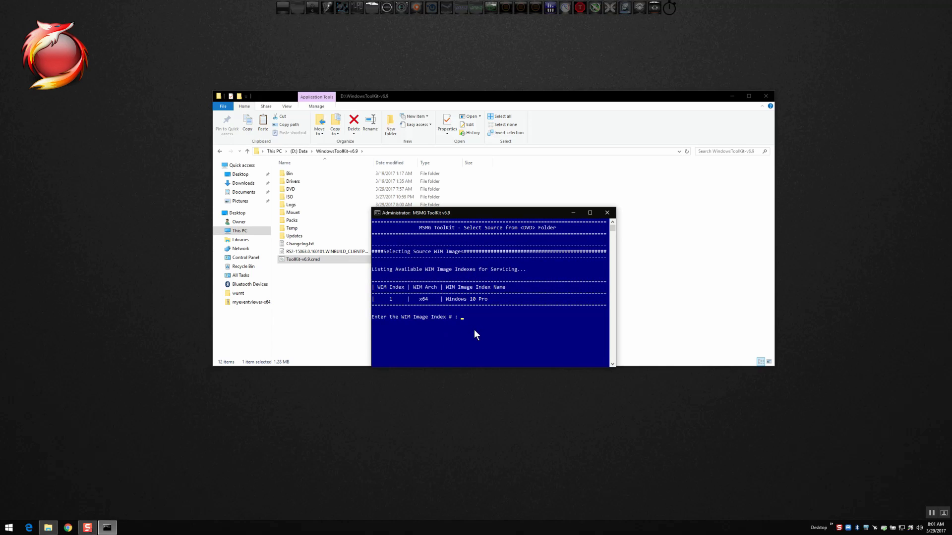
pyautogui.write('1')
pyautogui.press('Return')
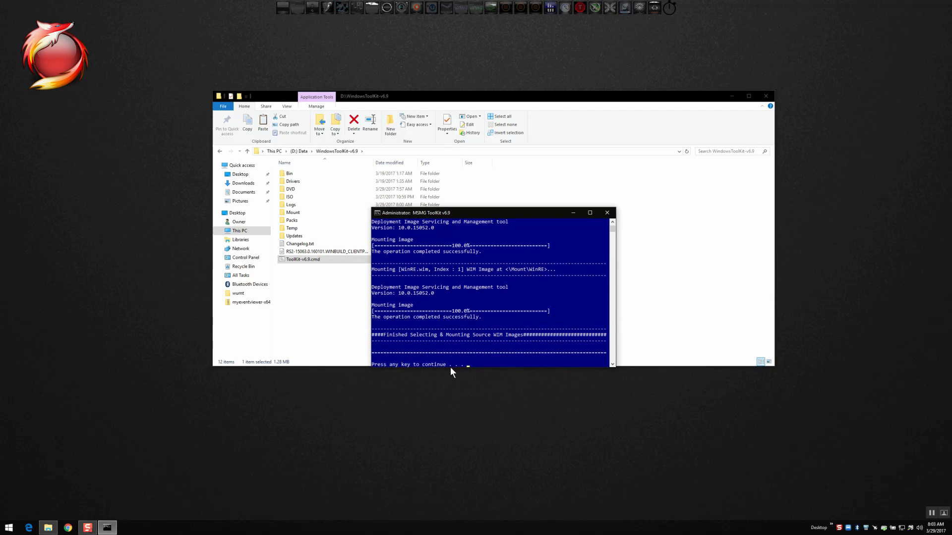
pyautogui.press('Return')
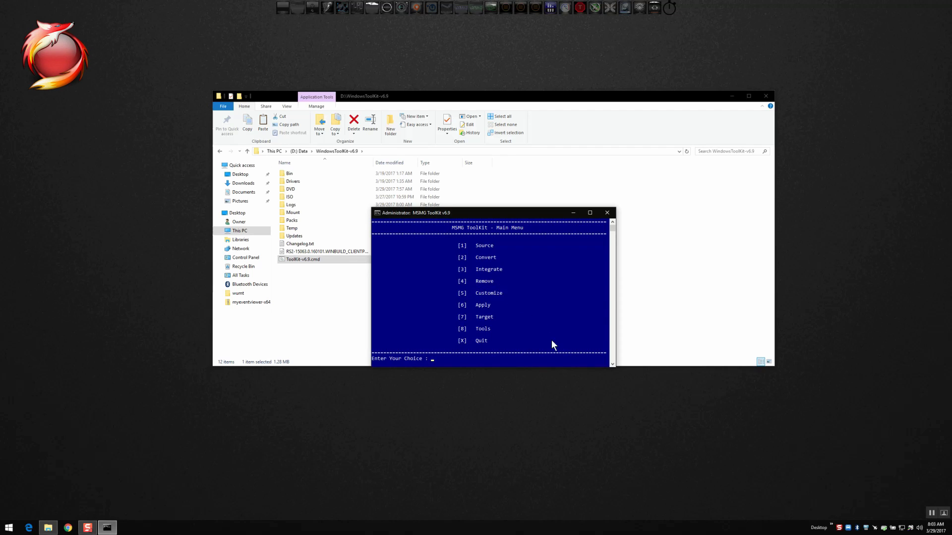
# Step: Remove 3D Builder (option A) via Remove > Remove Default Metro Apps
pyautogui.write('4')
pyautogui.press('Return')
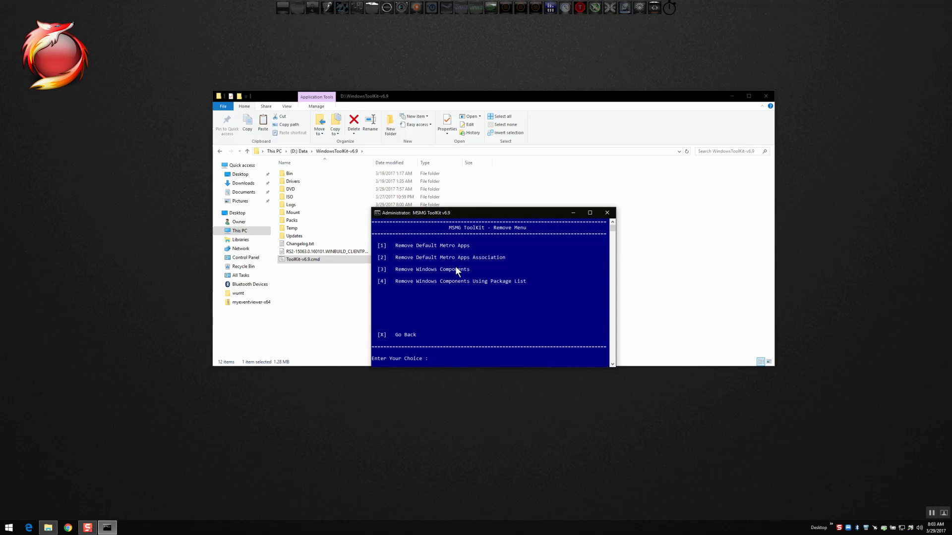
pyautogui.write('1')
pyautogui.press('Return')
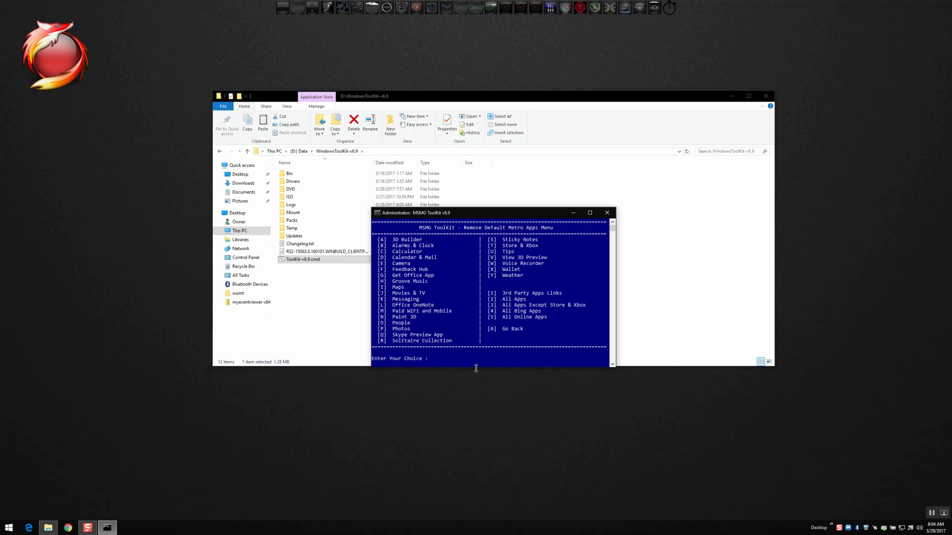
pyautogui.write('a')
pyautogui.press('Return')
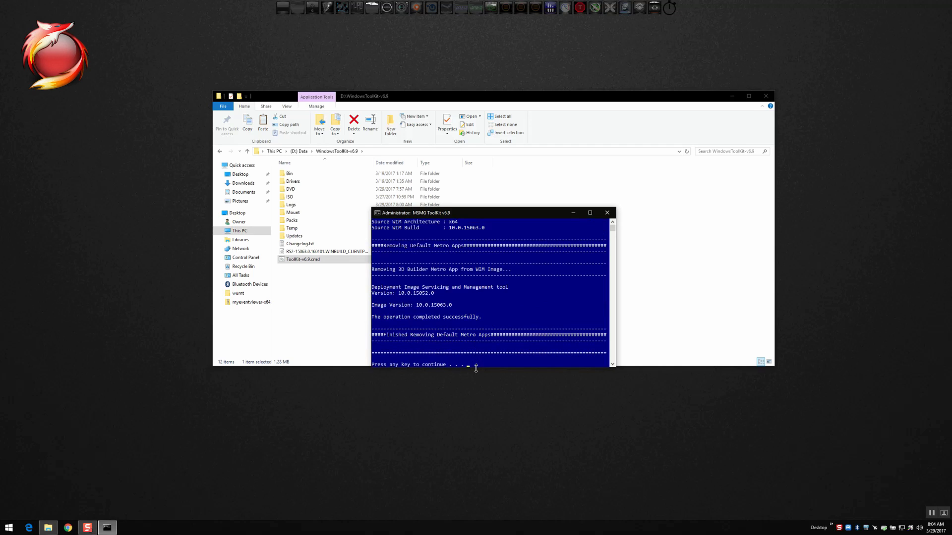
# Step: Remove the Alarms & Clock app (option B) from the default Metro apps
pyautogui.press('Return')
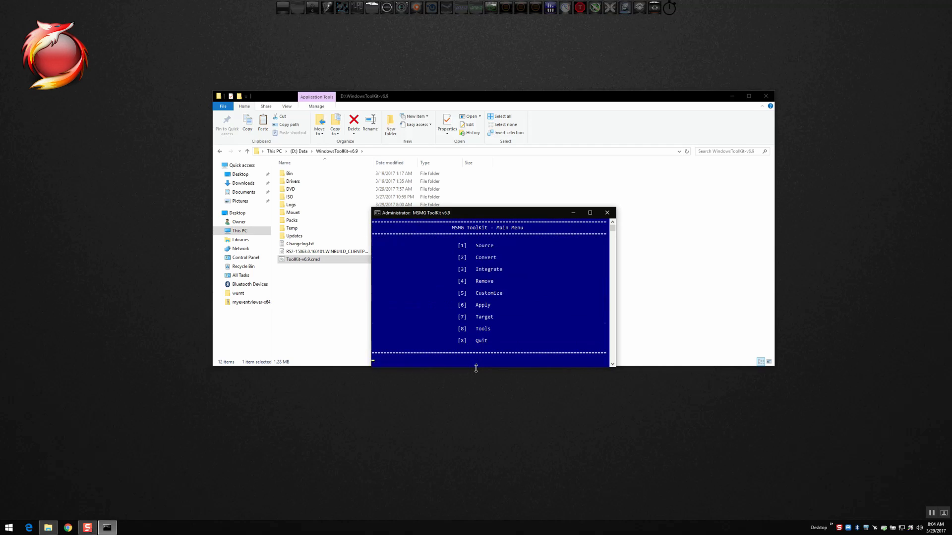
pyautogui.write('4')
pyautogui.press('Return')
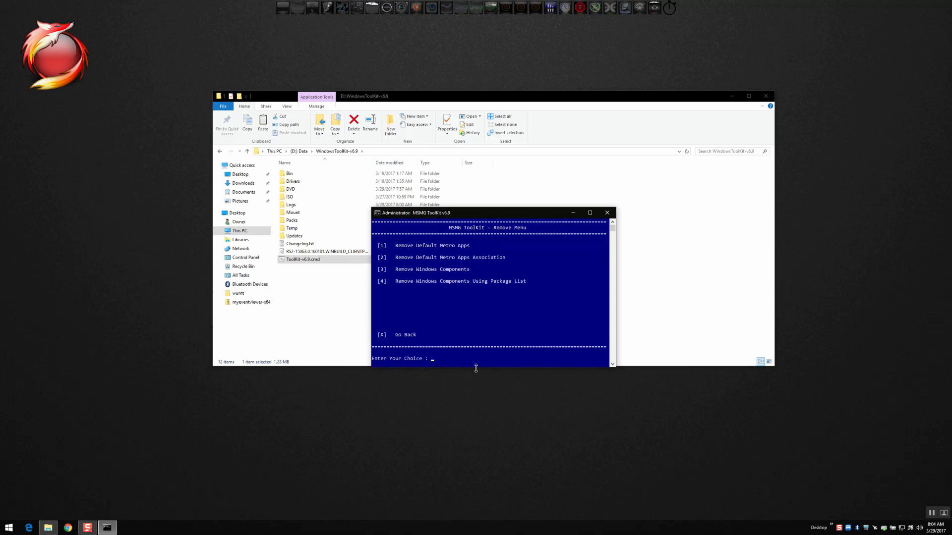
pyautogui.write('1')
pyautogui.press('Return')
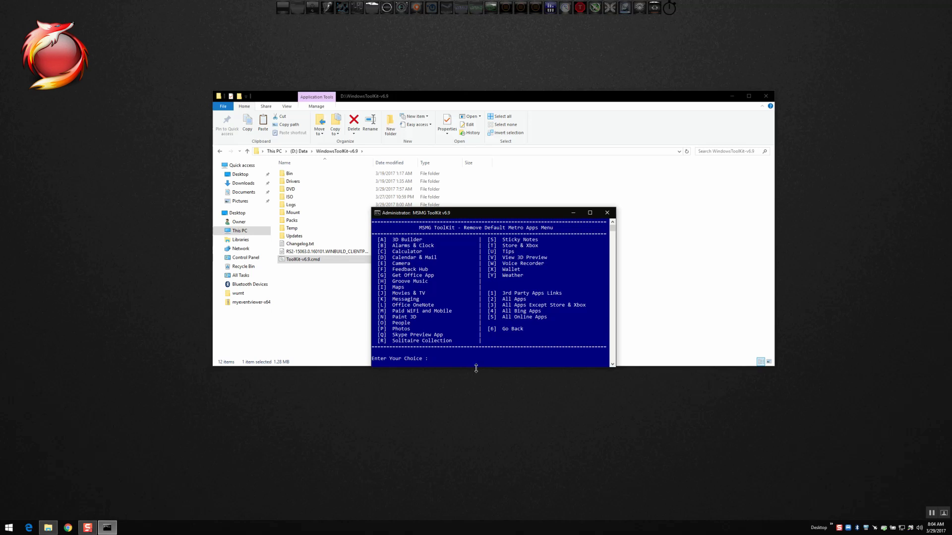
pyautogui.write('b')
pyautogui.press('Return')
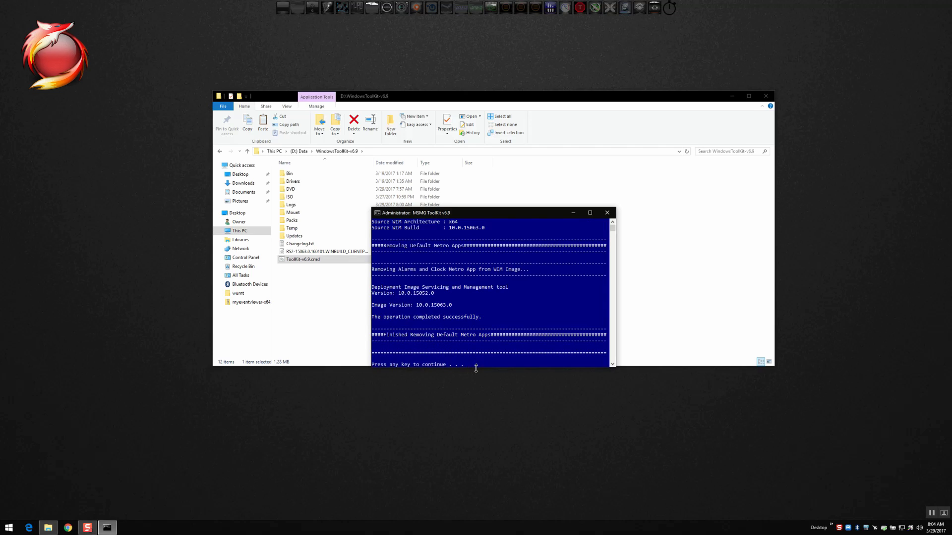
# Step: Remove the Calculator app (option C) from the default Metro apps
pyautogui.press('Return')
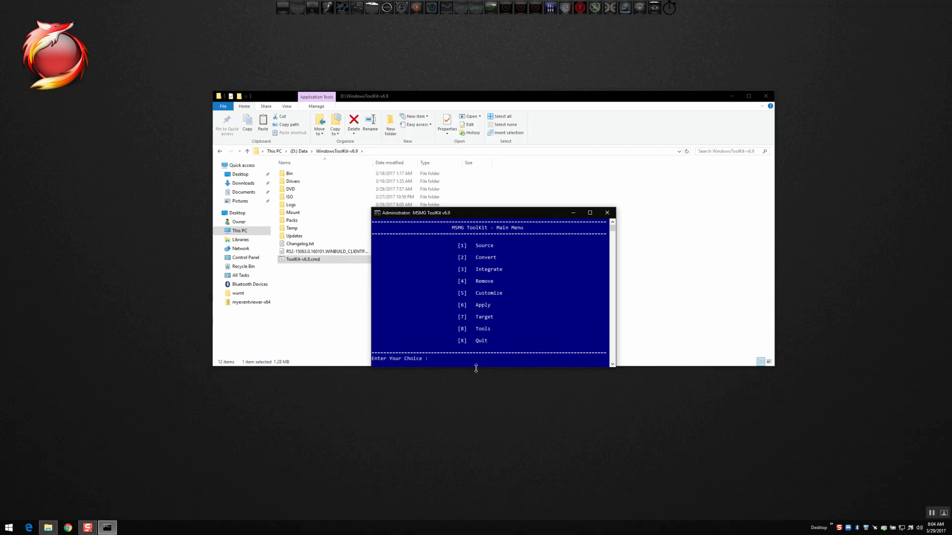
pyautogui.press('4')
pyautogui.press('1')
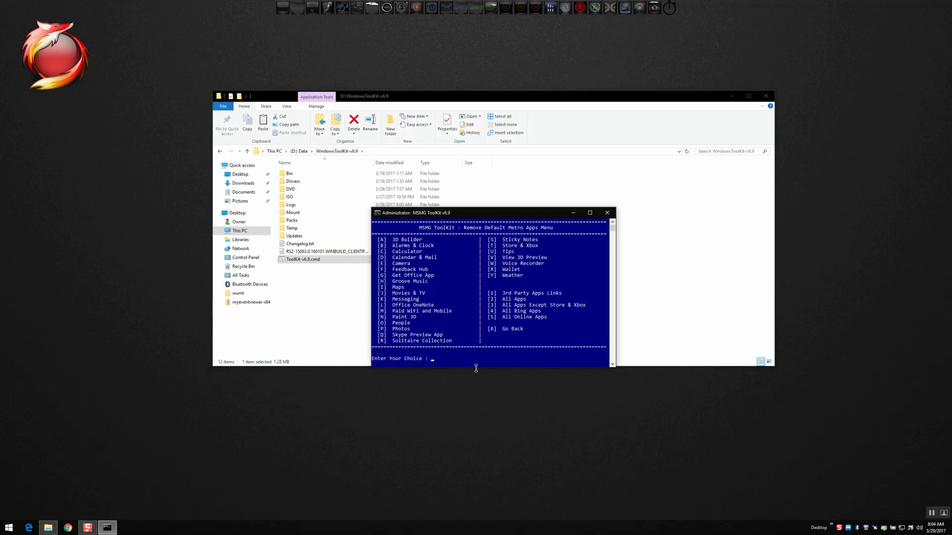
pyautogui.press('c')
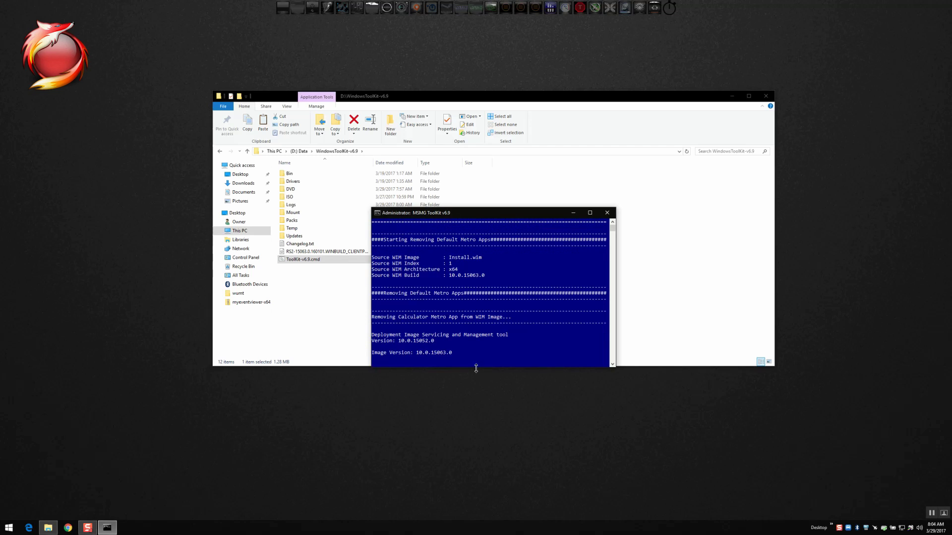
# Step: Remove the Calendar & Mail app (option D) and return to the Main Menu
pyautogui.press('Return')
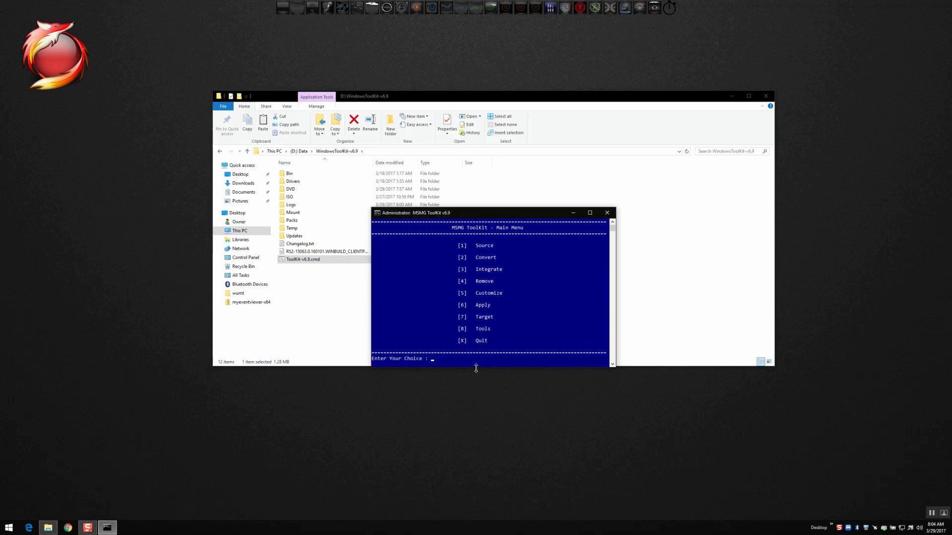
pyautogui.write('4')
pyautogui.press('Return')
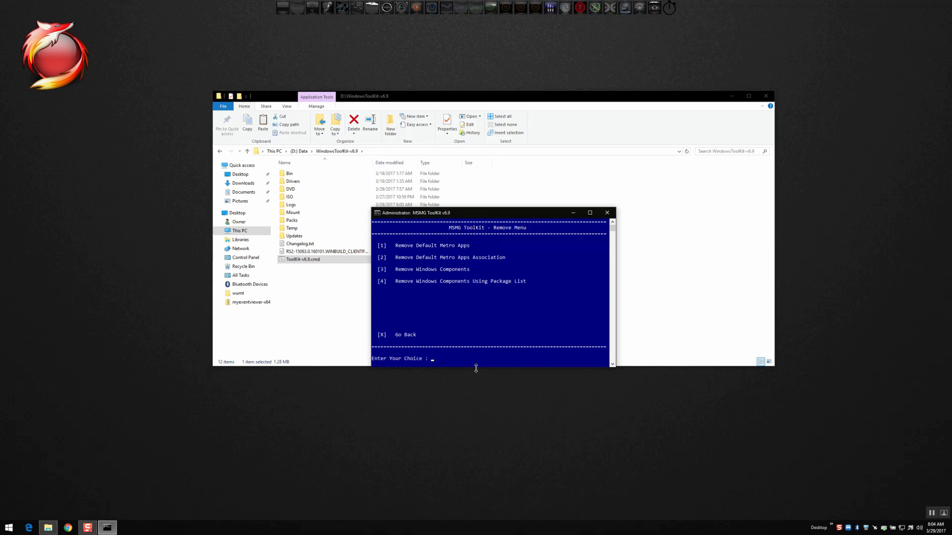
pyautogui.write('1')
pyautogui.press('Return')
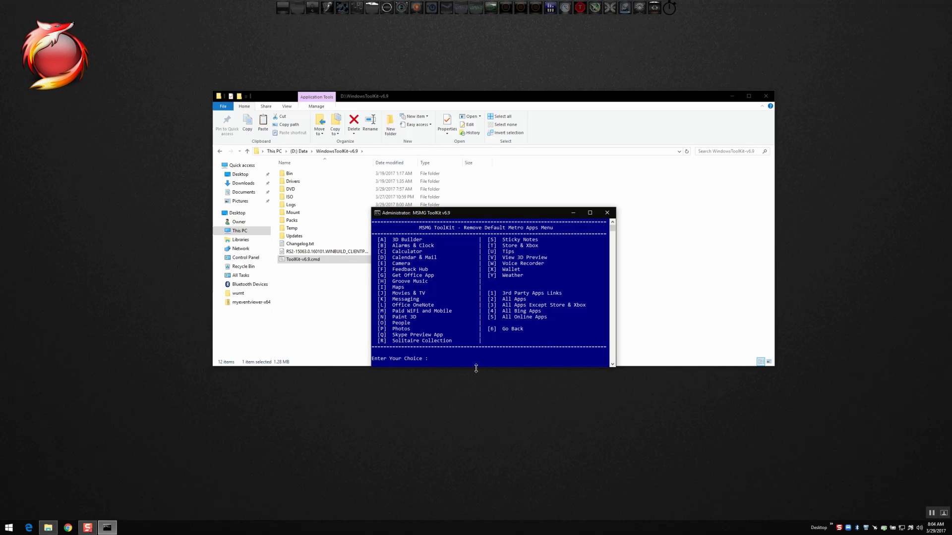
pyautogui.write('D')
pyautogui.press('Return')
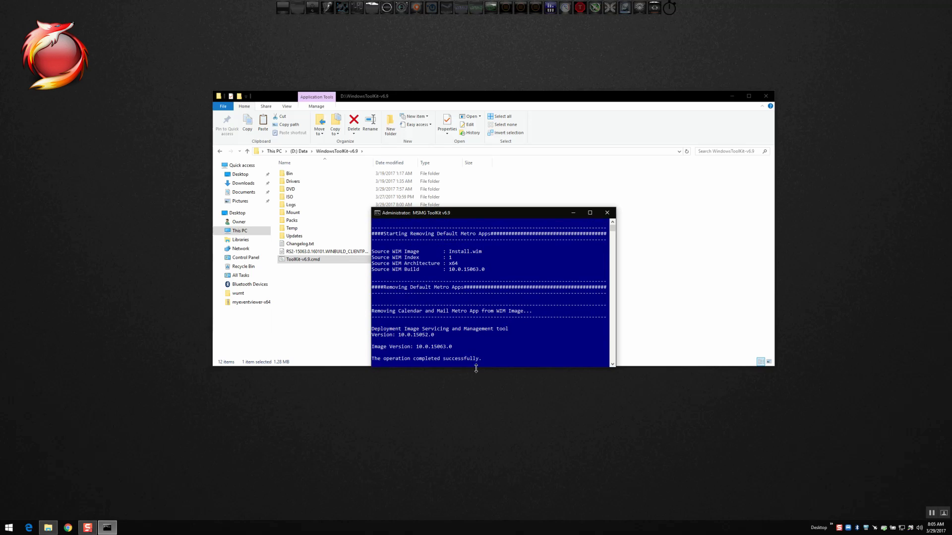
pyautogui.press('Return')
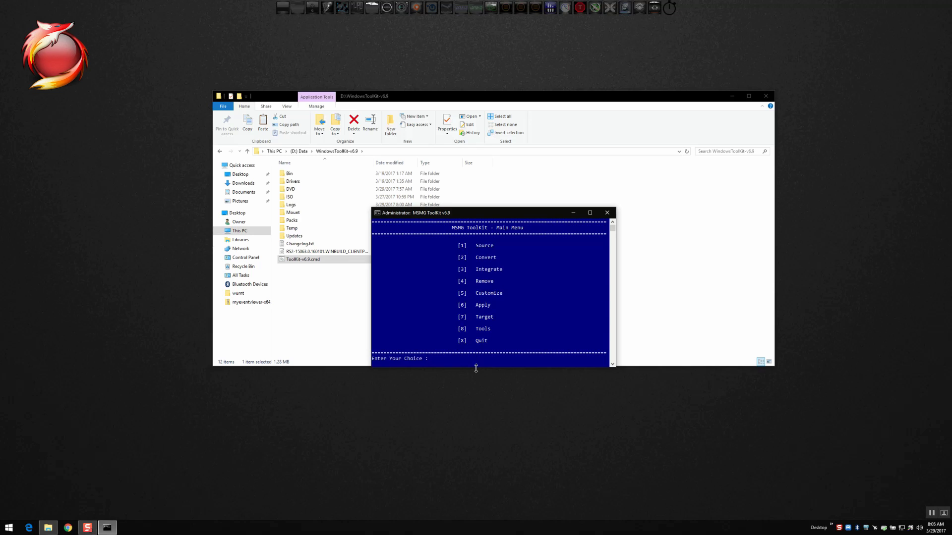
# Step: Remove the Feedback Hub app (F) through Remove > Remove Default Metro Apps
pyautogui.write('4')
pyautogui.press('Return')
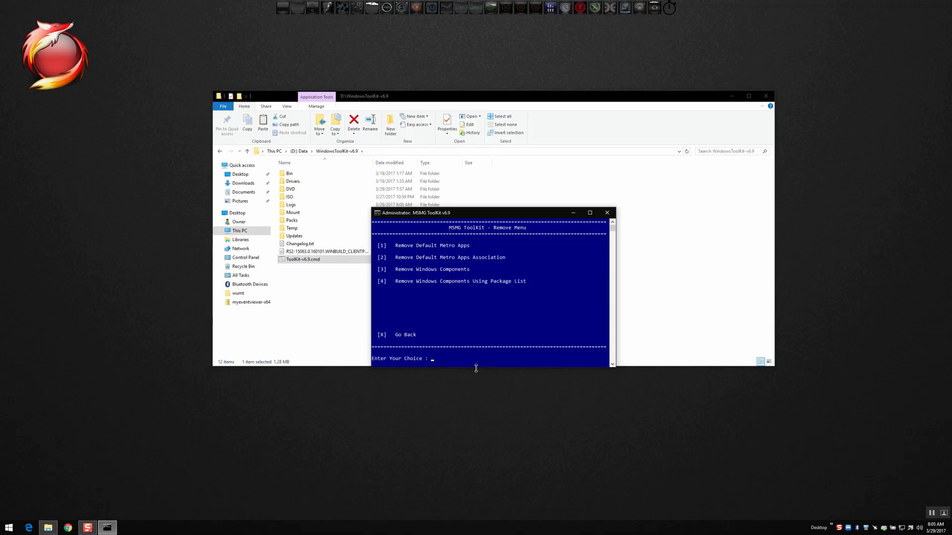
pyautogui.write('1')
pyautogui.press('Return')
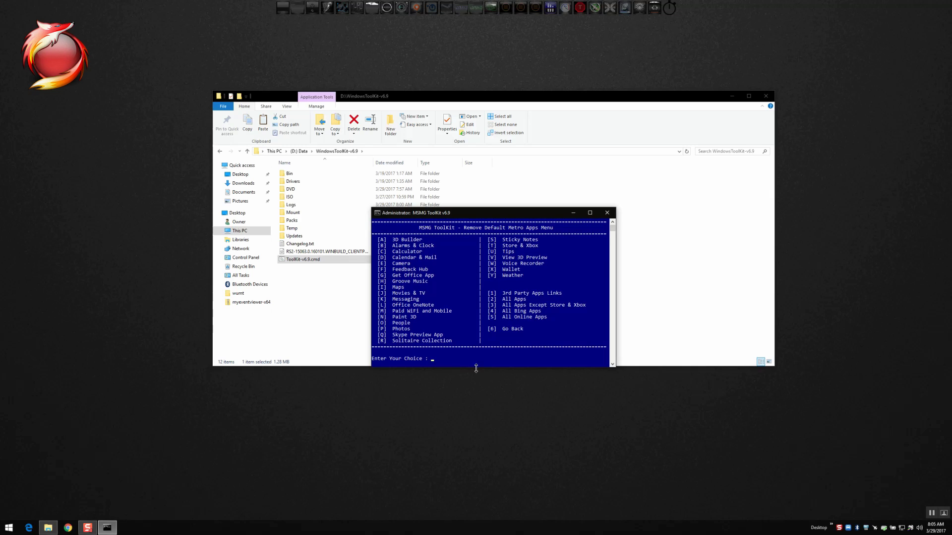
pyautogui.write('f')
pyautogui.press('Return')
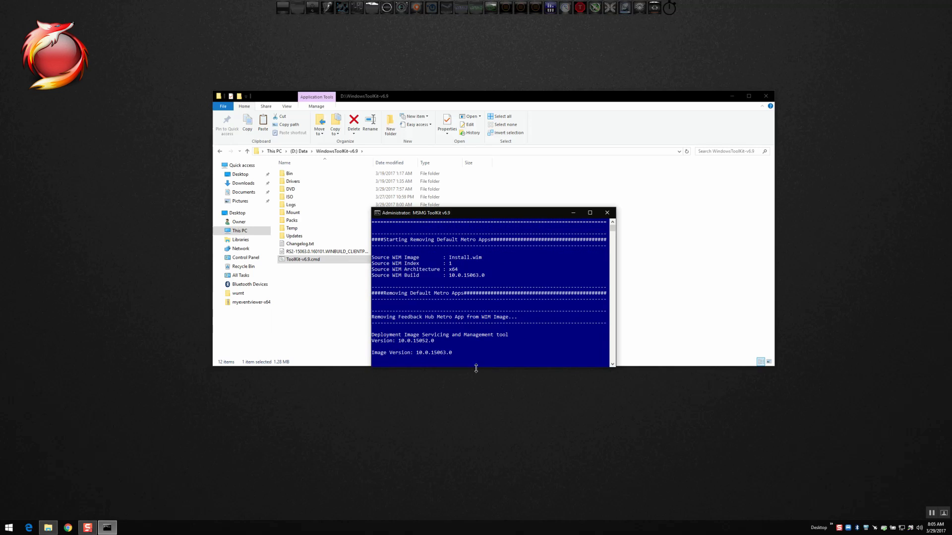
pyautogui.press('Return')
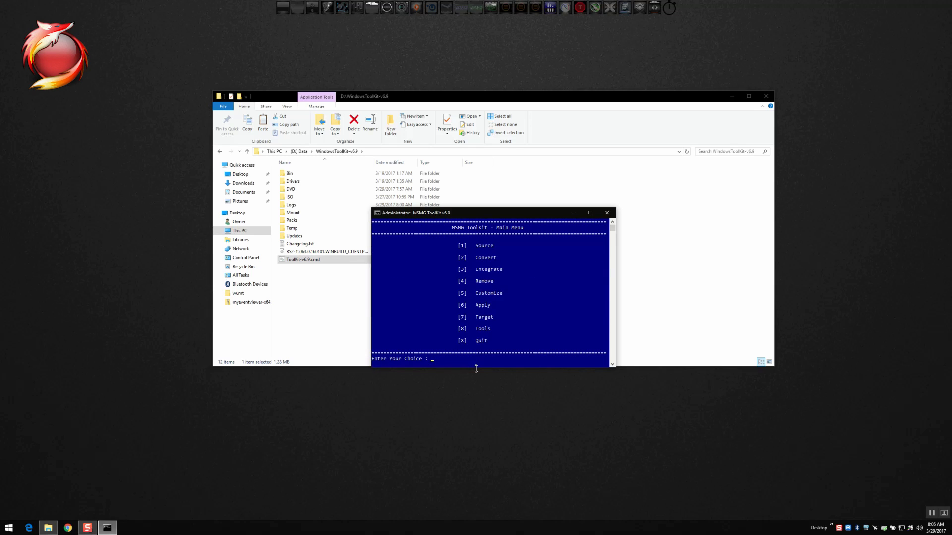
# Step: Remove the Get Office app (G) from the image the same way
pyautogui.write('4')
pyautogui.press('Return')
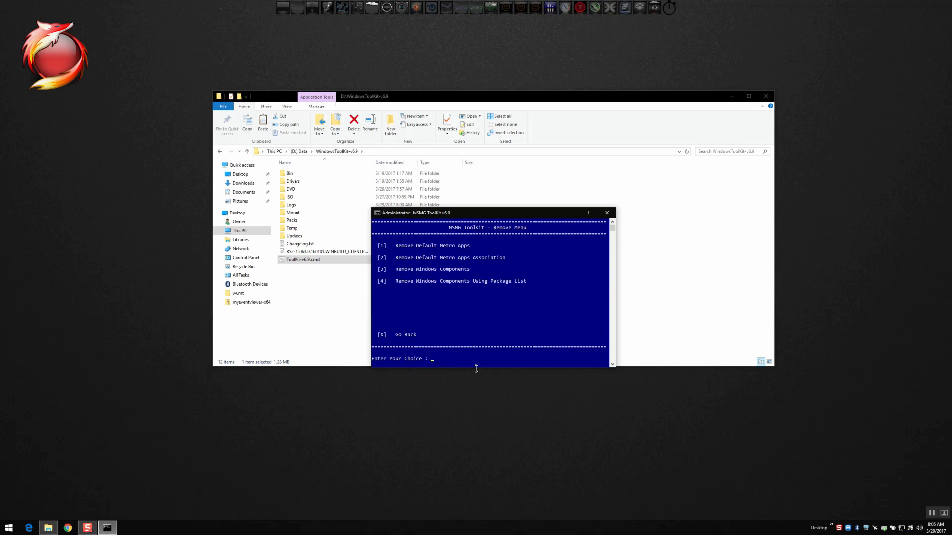
pyautogui.write('1')
pyautogui.press('Return')
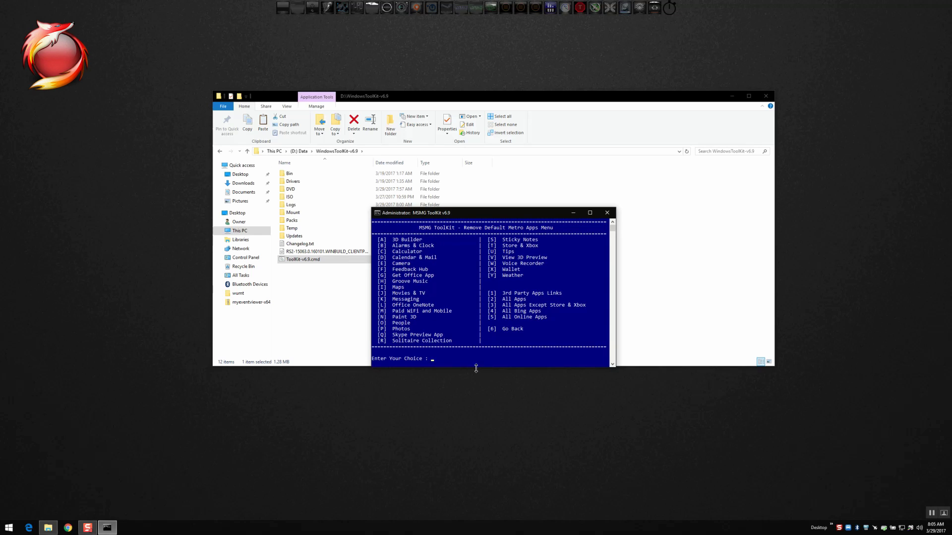
pyautogui.write('G')
pyautogui.press('Return')
# Step: Remove the Messaging (K) and Office OneNote (L) Metro apps
pyautogui.write('K')
pyautogui.press('Return')
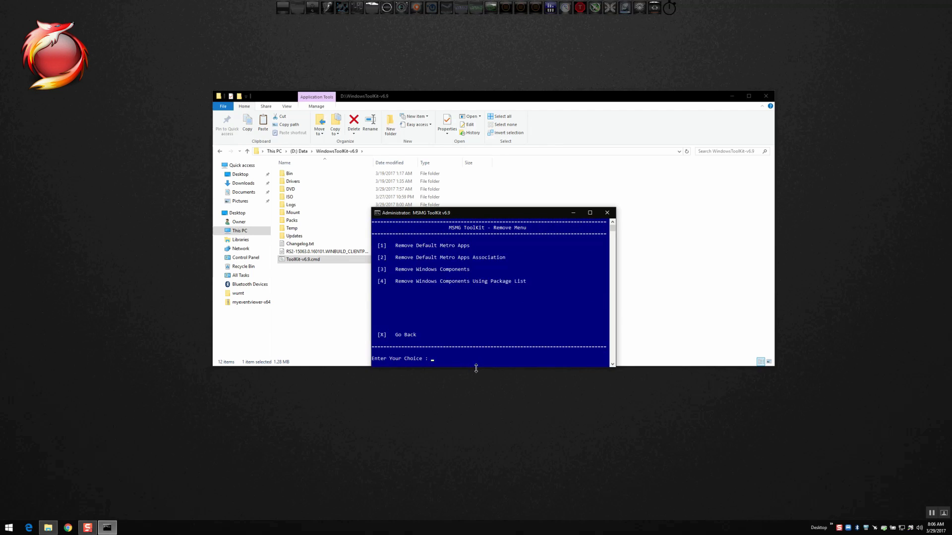
pyautogui.write('L')
pyautogui.press('Return')
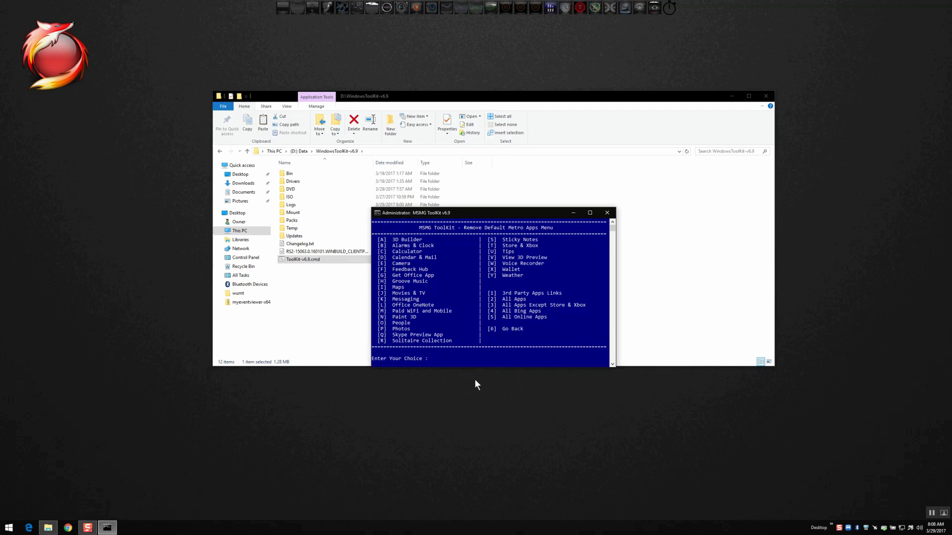
# Step: Go back and remove the Default Metro Apps Association (option 2)
pyautogui.write('6')
pyautogui.press('Return')
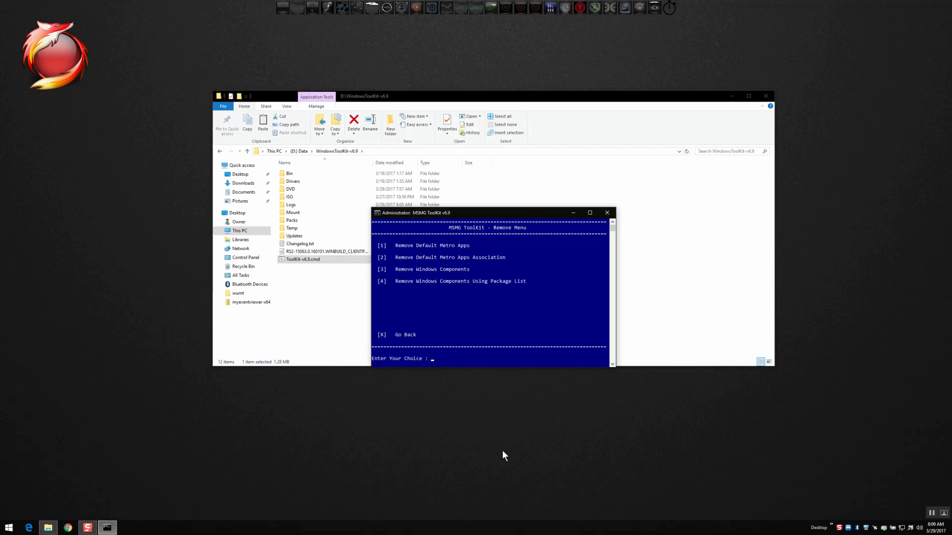
pyautogui.write('2')
pyautogui.press('Return')
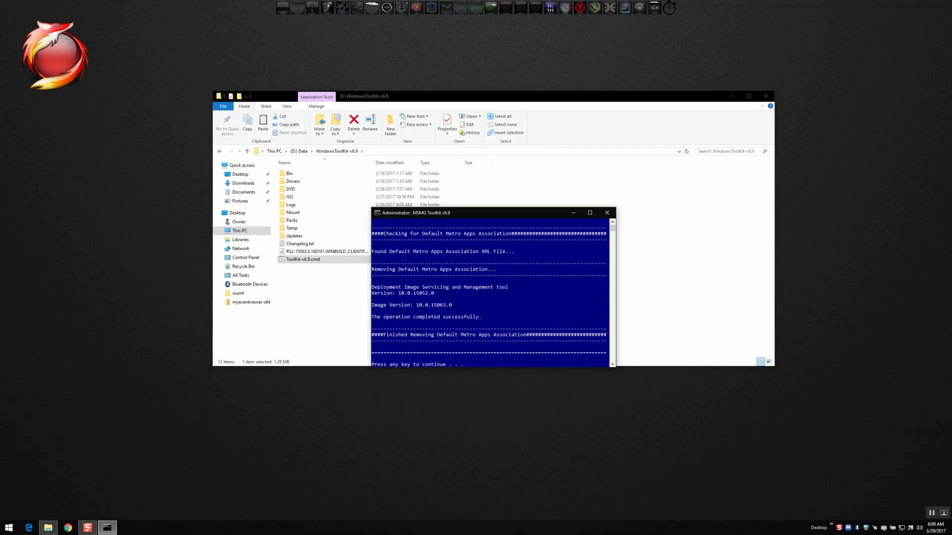
# Step: Try the package-list removal option (4, 4) and decline its warning with n
pyautogui.press('Return')
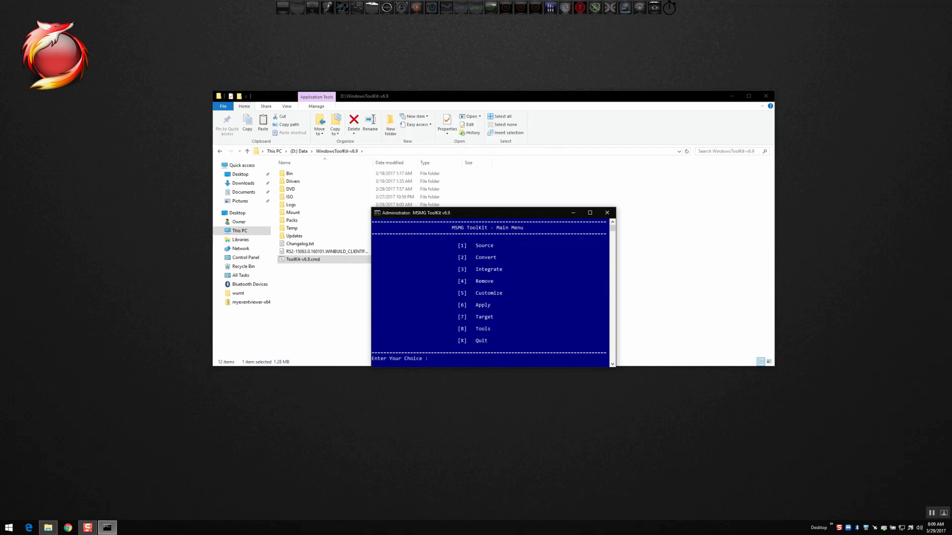
pyautogui.write('4')
pyautogui.press('Return')
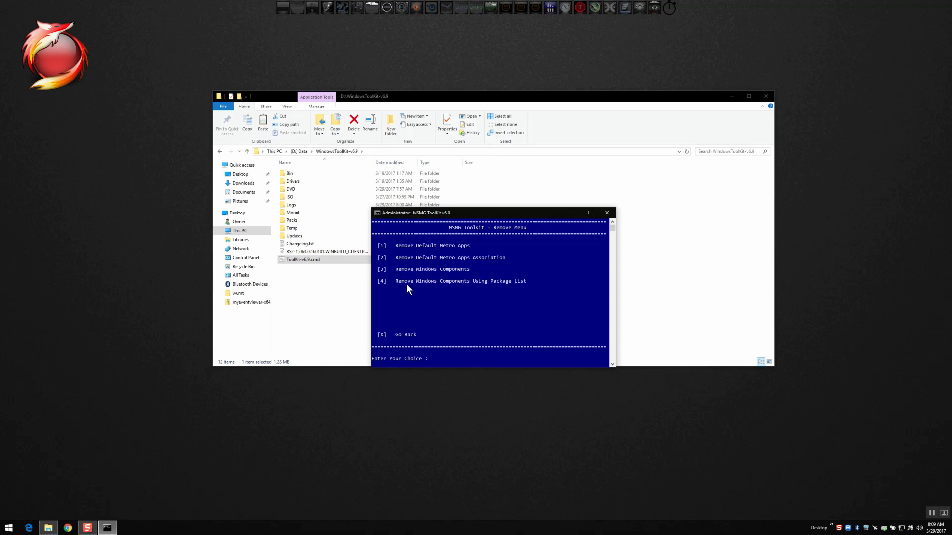
pyautogui.write('4')
pyautogui.press('Return')
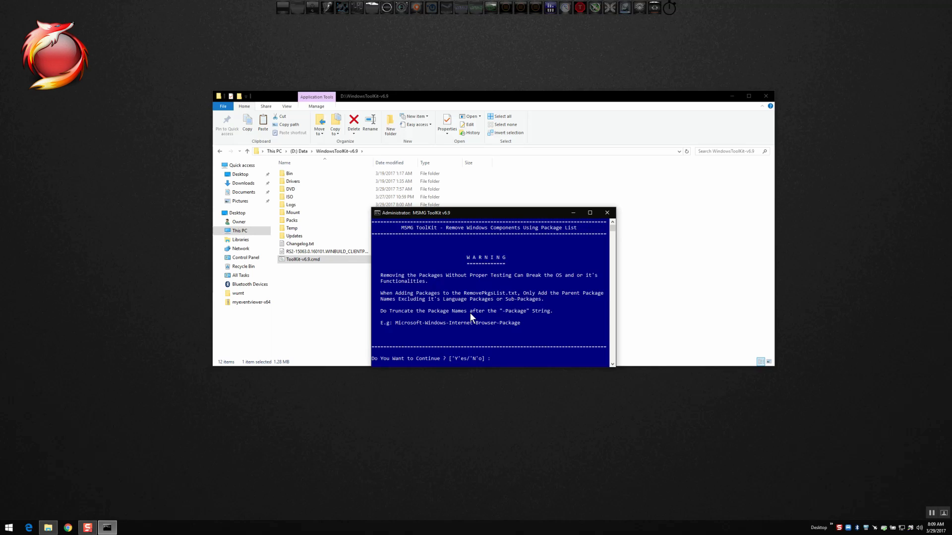
pyautogui.write('n')
pyautogui.press('Return')
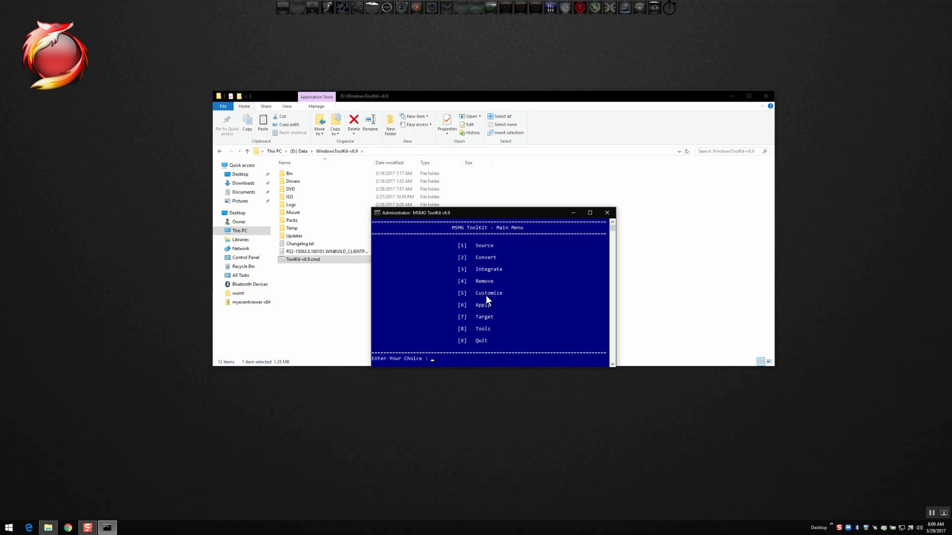
# Step: Choose Remove Windows Components (4, 3) and accept the warning with y
pyautogui.write('4')
pyautogui.press('Return')
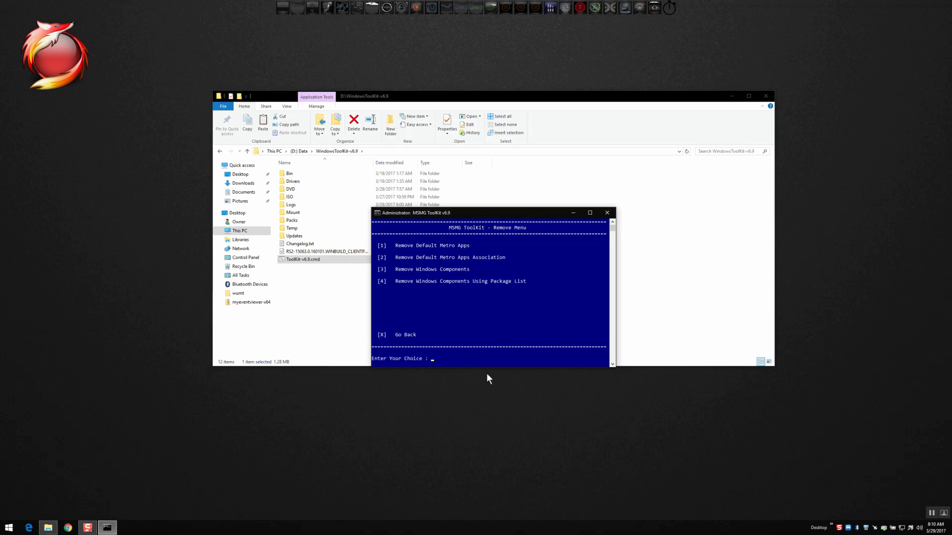
pyautogui.write('3')
pyautogui.press('Return')
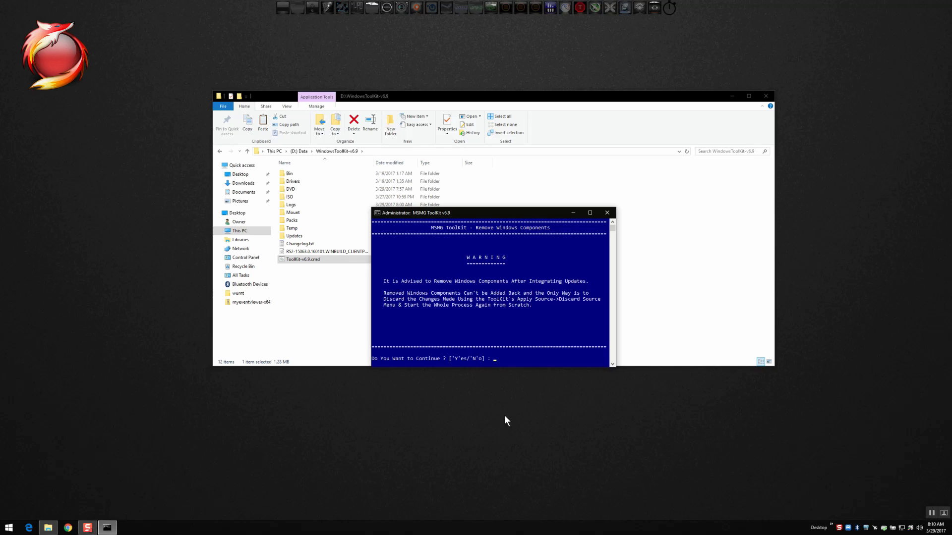
pyautogui.write('y')
pyautogui.press('Return')
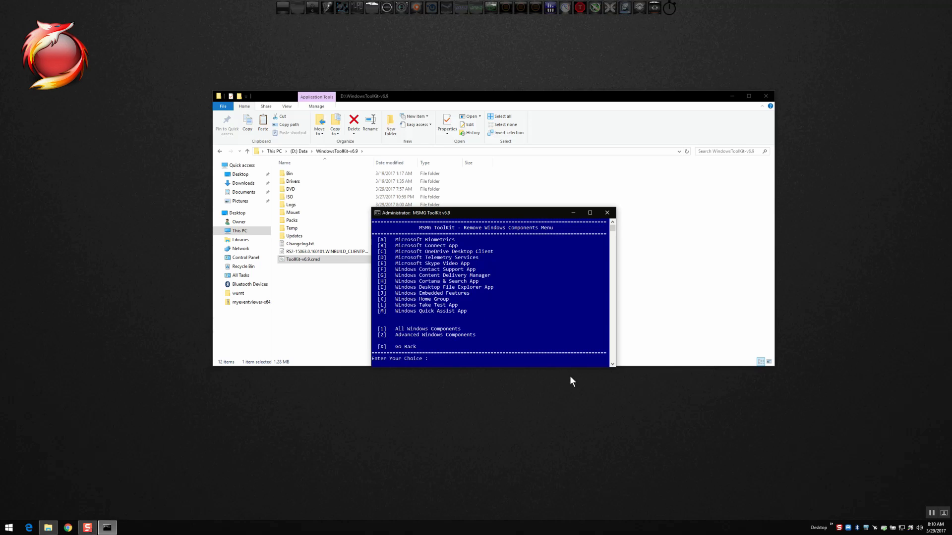
# Step: Remove All Windows Components (option 1), from Biometrics through Quick Assist
pyautogui.write('1')
pyautogui.press('Return')
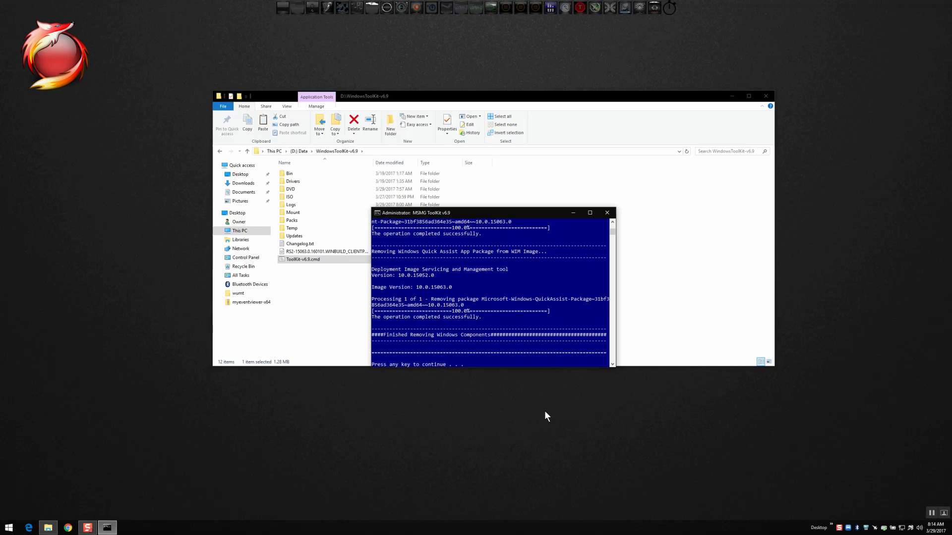
# Step: Apply changes to the source Install.wim (6, 1), unmount it, and return to the Main Menu
pyautogui.press('Return')
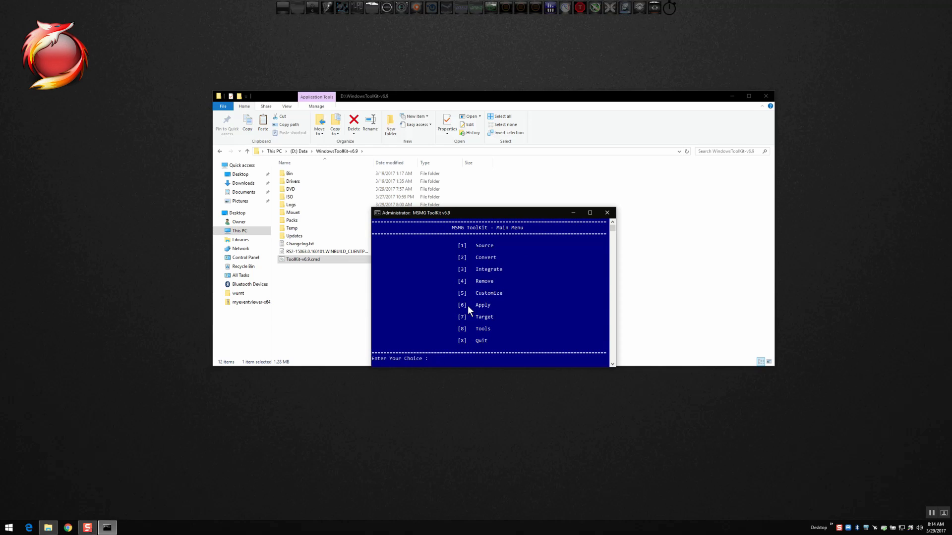
pyautogui.write('6')
pyautogui.press('Return')
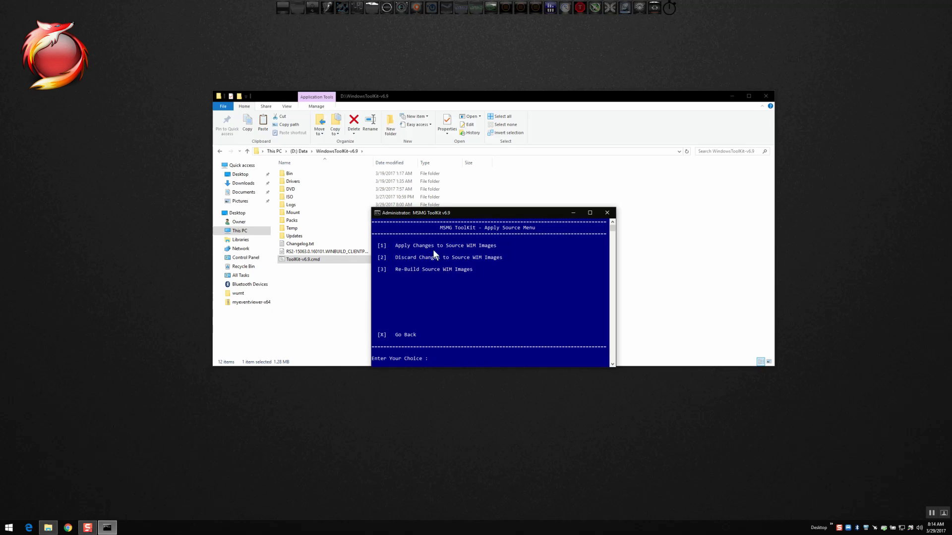
pyautogui.write('1')
pyautogui.press('Return')
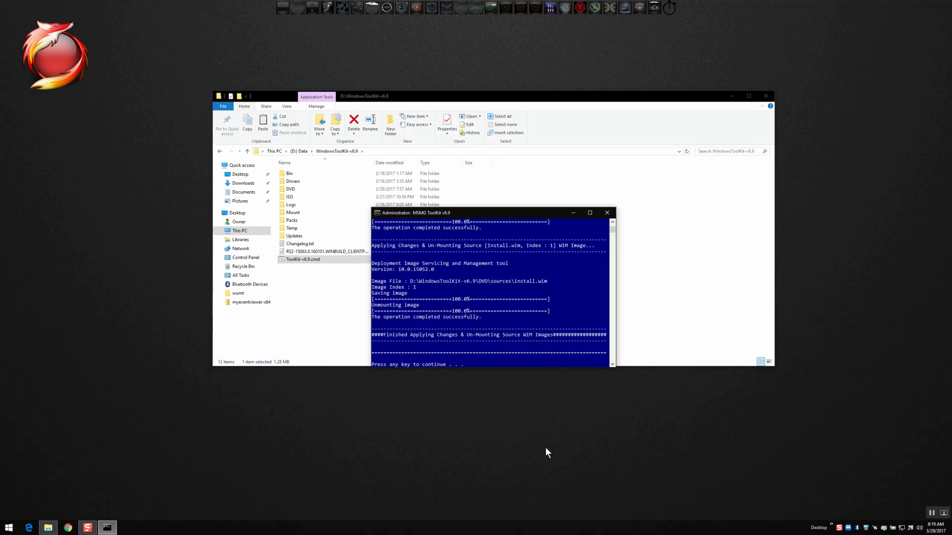
pyautogui.press('Return')
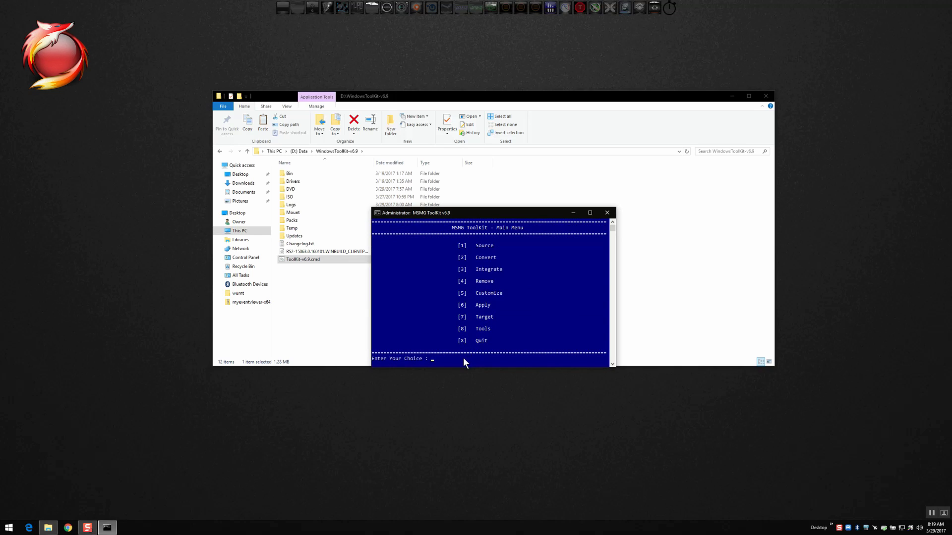
# Step: Choose Target (7) and start Make a DVD ISO Image (1)
pyautogui.write('7')
pyautogui.press('Return')
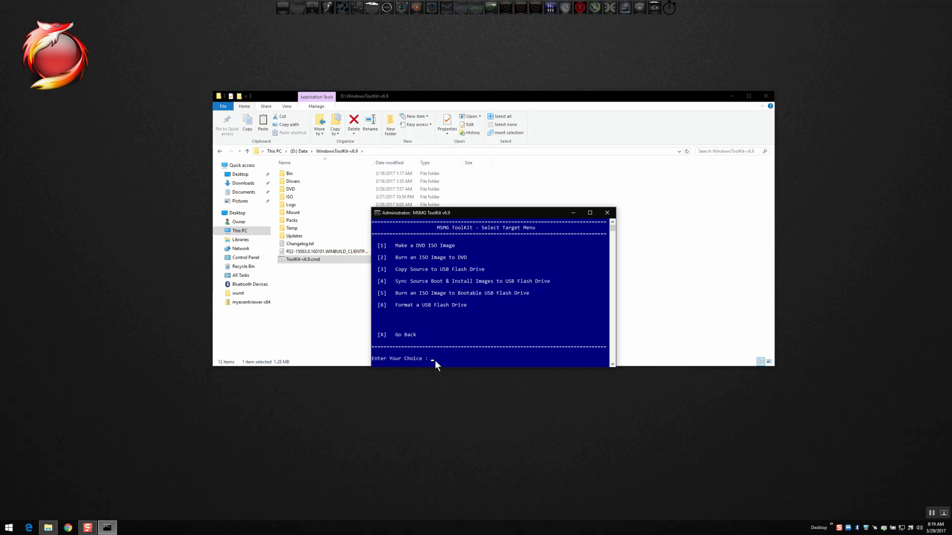
pyautogui.write('1')
pyautogui.press('Return')
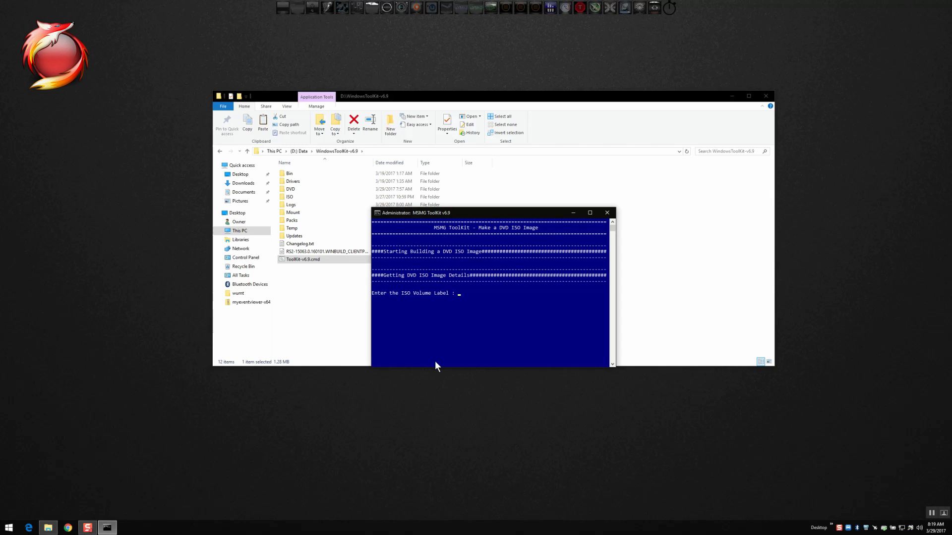
# Step: Set the ISO volume label to W10x64_RS2_Mod
pyautogui.write('W')
pyautogui.press('BackSpace')
pyautogui.press('BackSpace')
pyautogui.press('BackSpace')
pyautogui.press('Return')
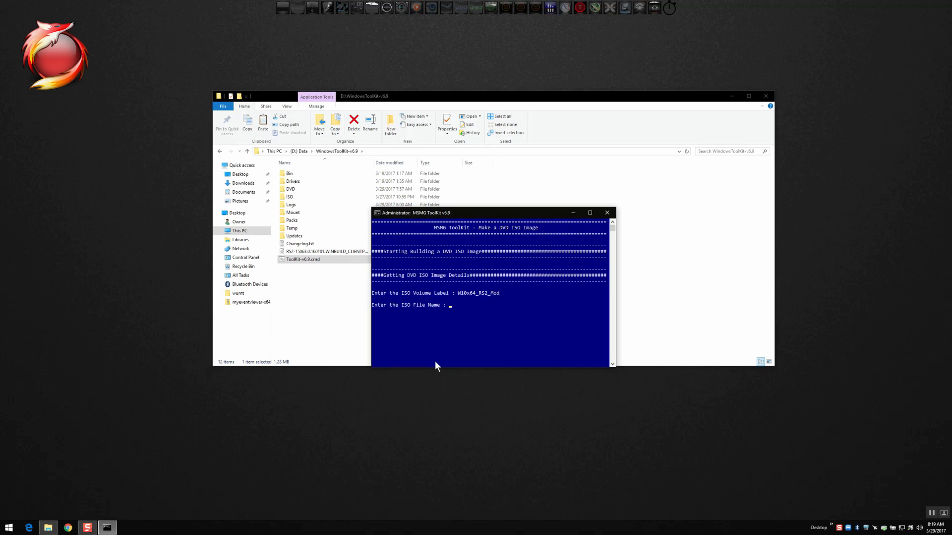
# Step: Name the ISO file W10x64_Pro_RS2_Mod and build it
pyautogui.write('W10')
pyautogui.write('_Mod')
pyautogui.press('Return')
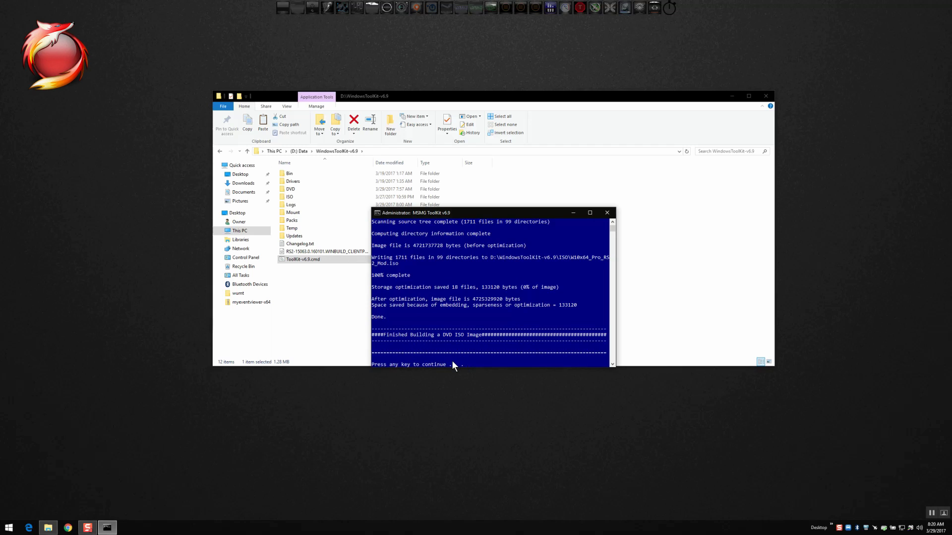
pyautogui.press('Return')
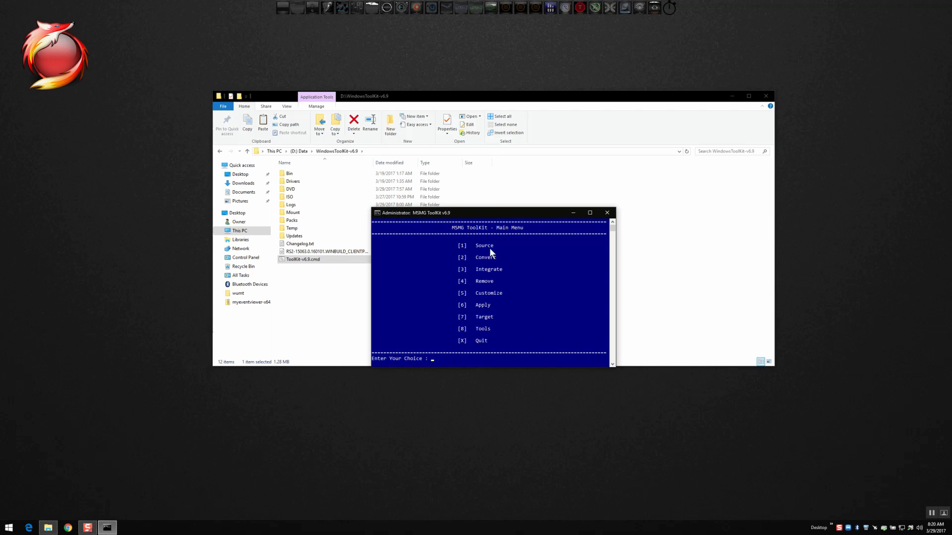
# Step: Check that W10x64_Pro_RS2_Mod.iso is in the ISO folder, then return to WindowsToolKit-v6.9
pyautogui.moveTo(501, 213); pyautogui.dragTo(523, 271)
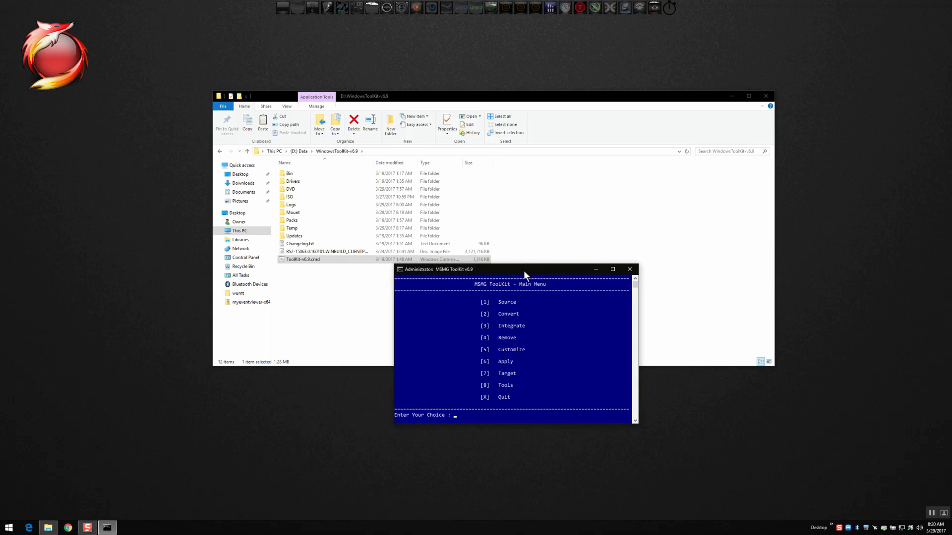
pyautogui.doubleClick(291, 197)
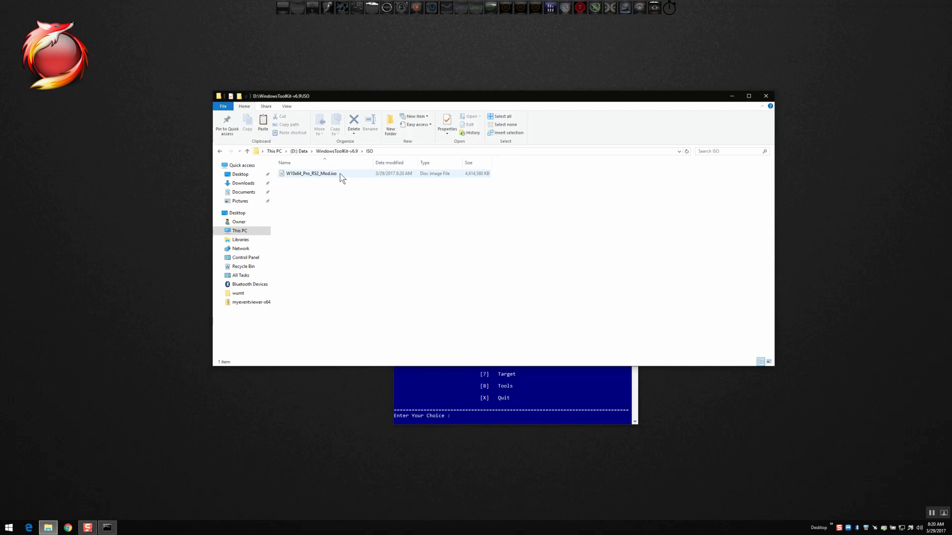
pyautogui.click(336, 152)
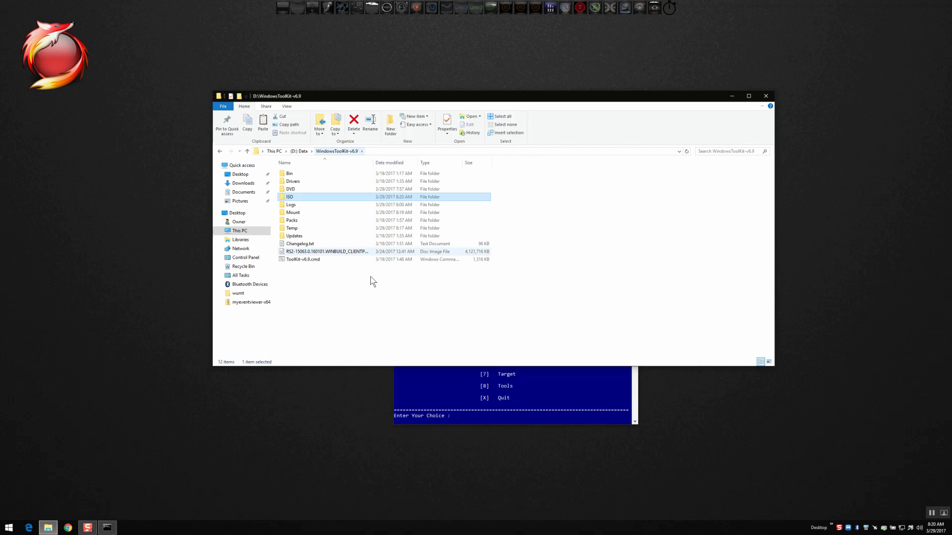
# Step: Quit MSMG ToolKit with X and dismiss its final prompt
pyautogui.click(437, 420)
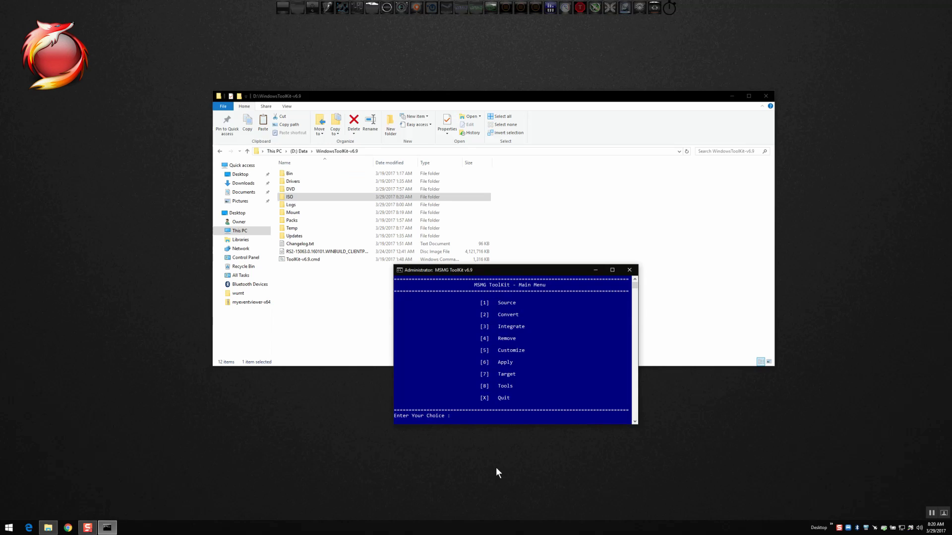
pyautogui.write('x')
pyautogui.press('Return')
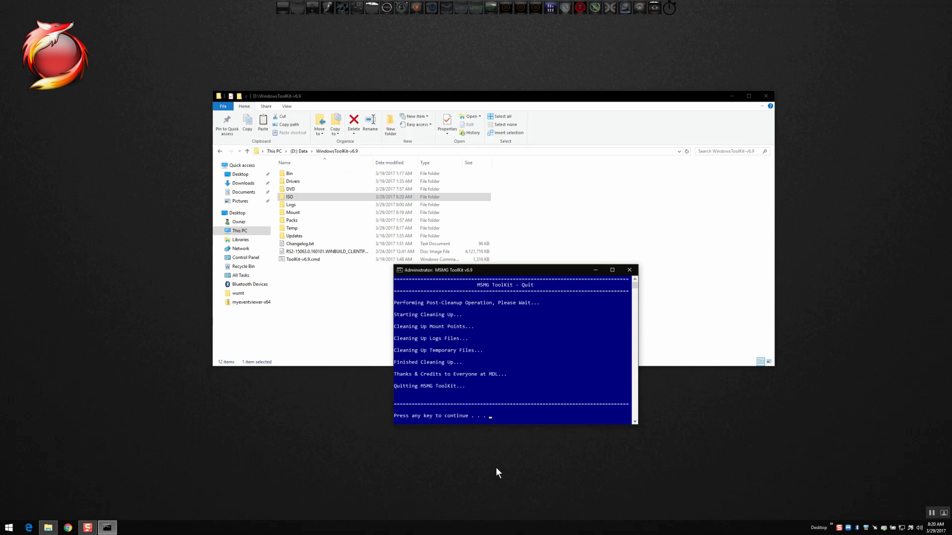
pyautogui.press('Return')
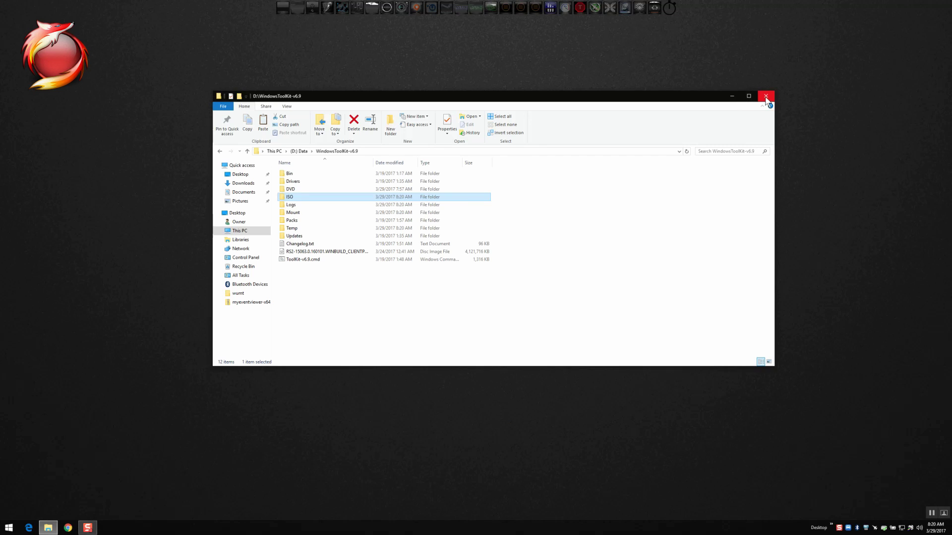
pyautogui.click(8, 529)
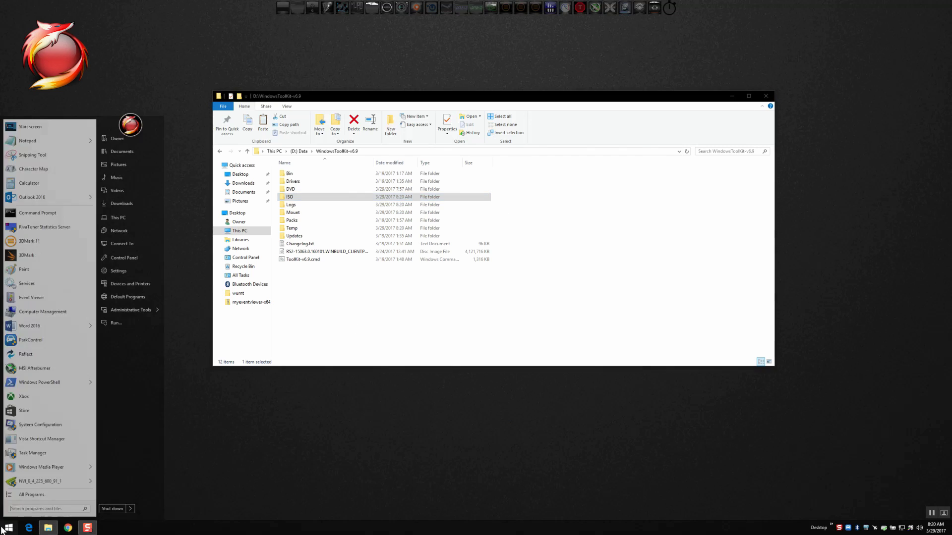
pyautogui.click(28, 495)
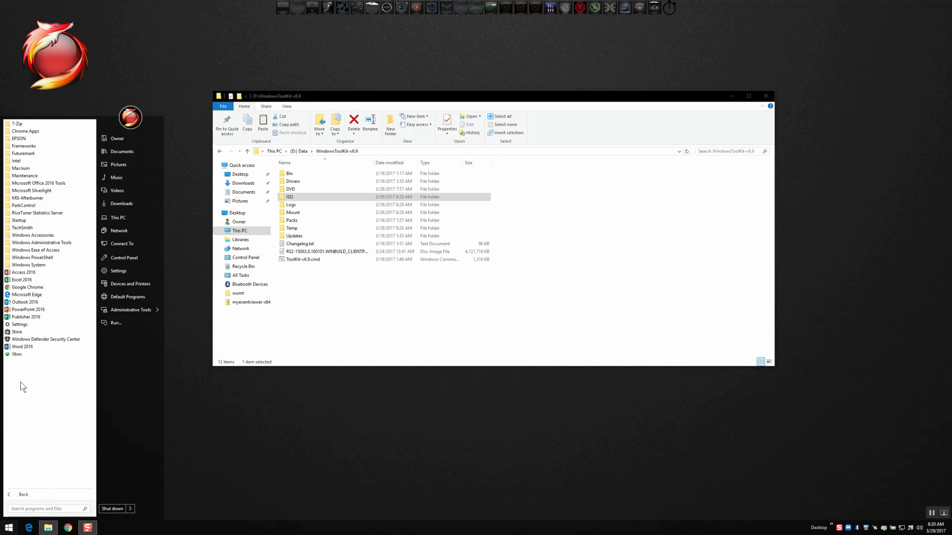
pyautogui.click(276, 416)
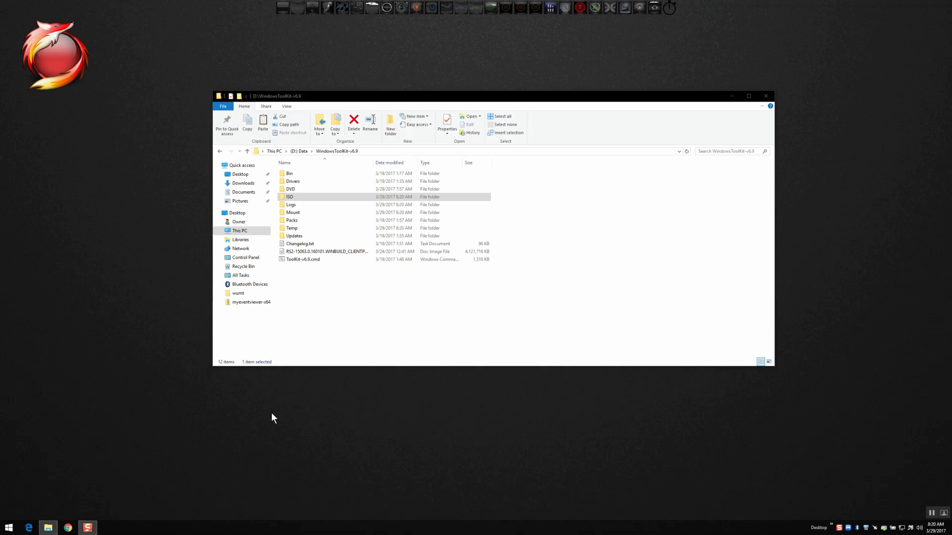